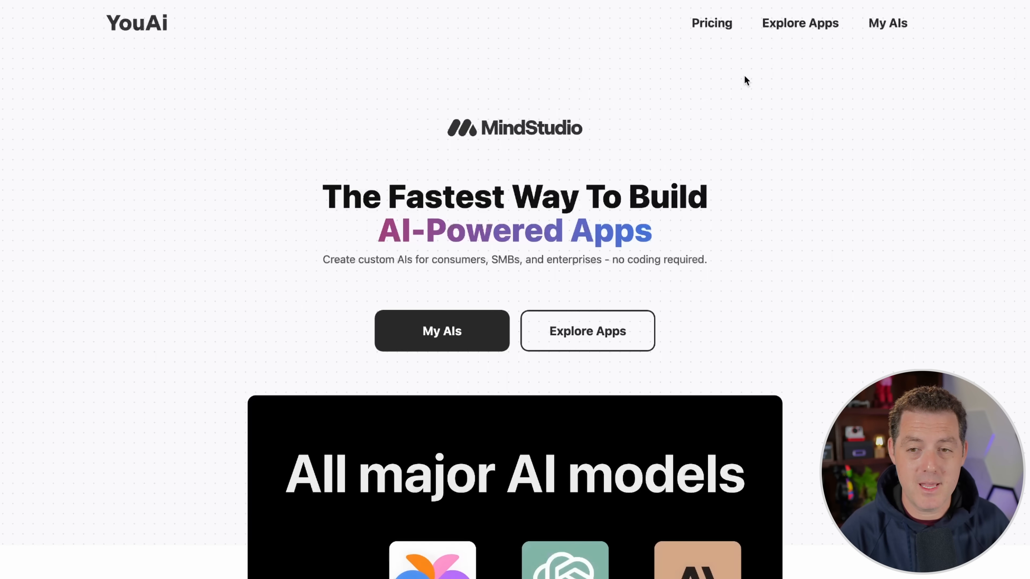
Step: Go to the My AIs page and create a new AI from the Blank Template
click(501, 149)
click(891, 25)
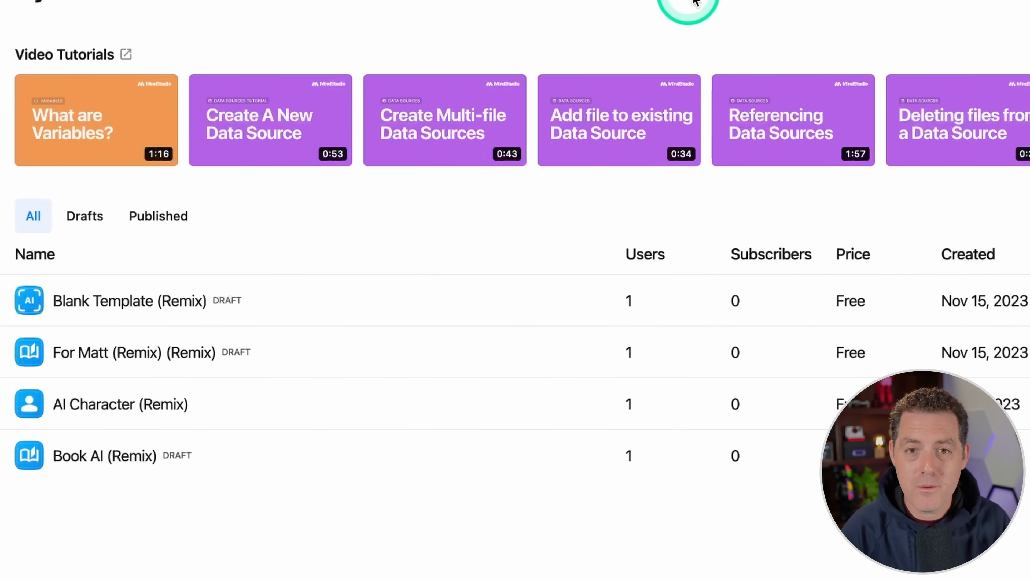
click(1011, 62)
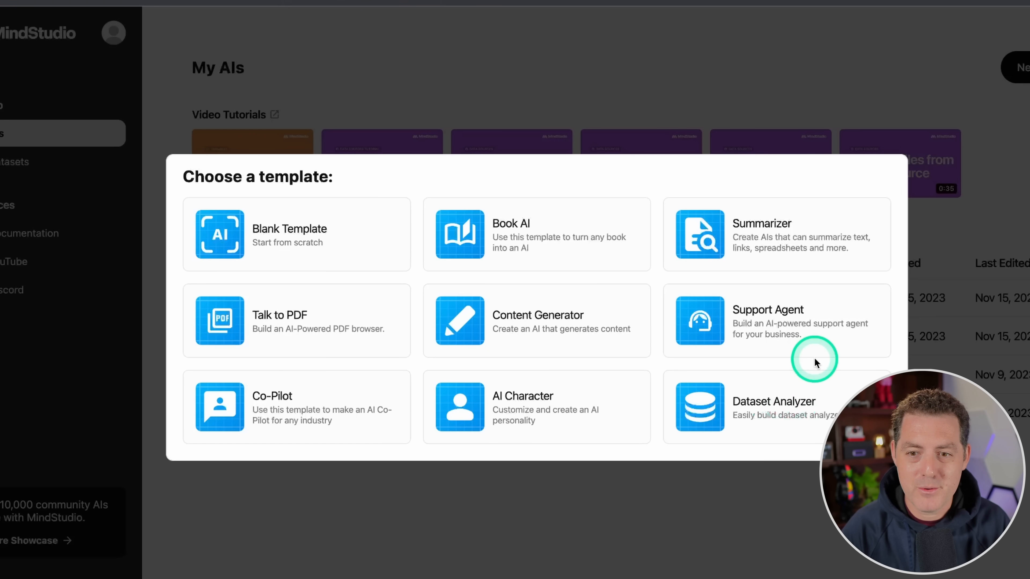
click(289, 242)
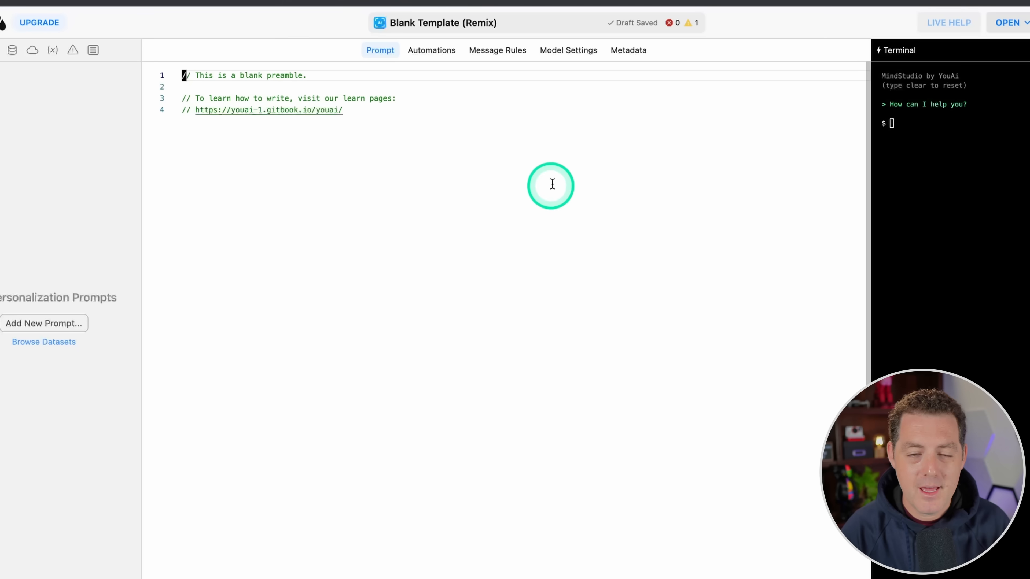
Step: Add a "## Assistant" heading to the prompt below the preamble comments
click(773, 124)
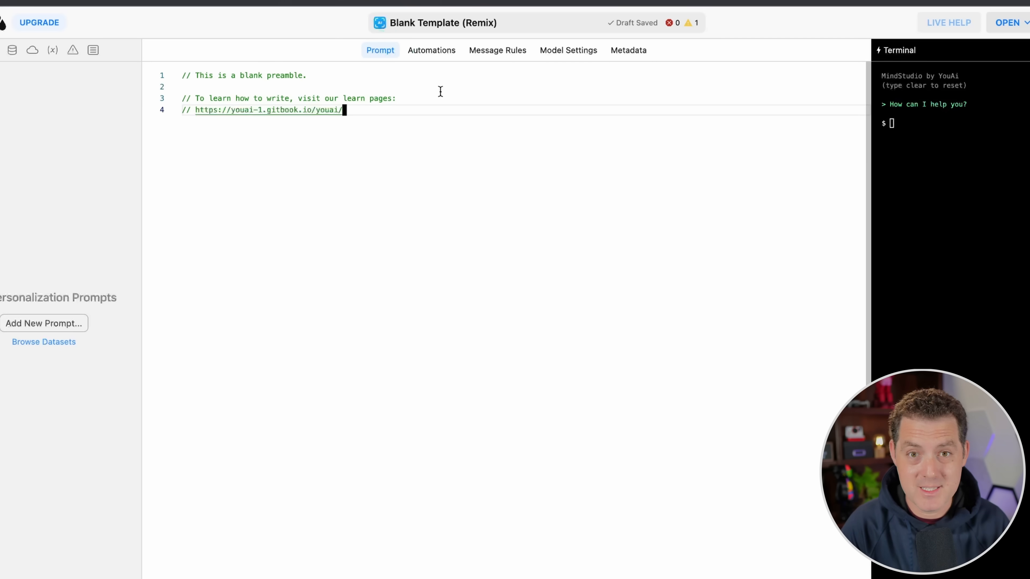
key(Return)
key(Return)
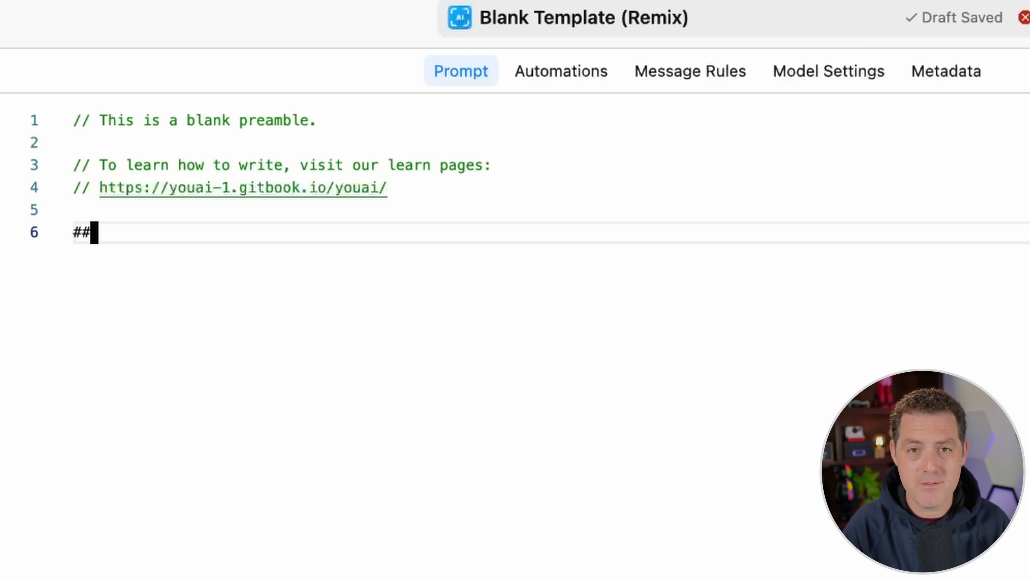
text(Assistant)
key(Return)
key(Return)
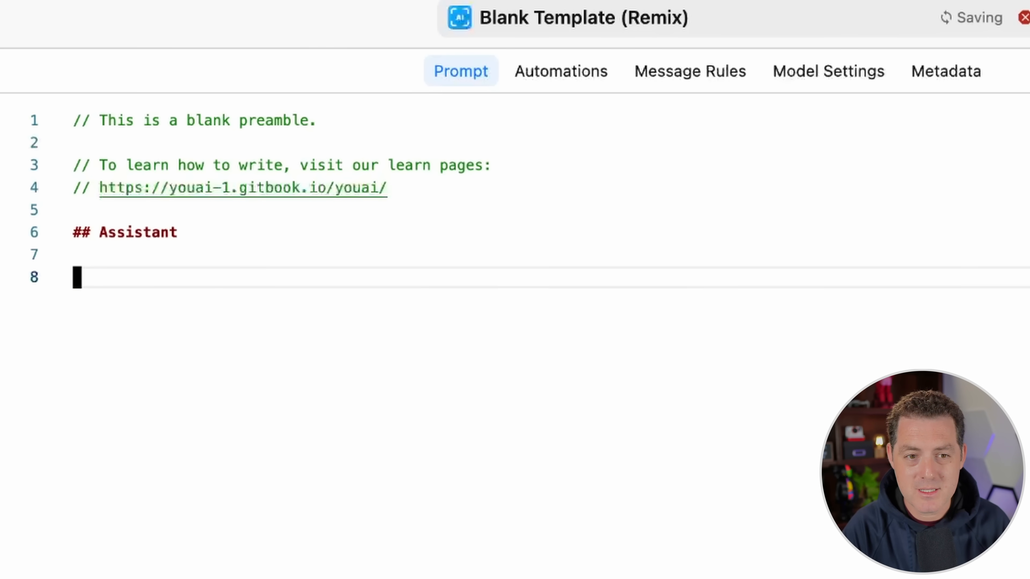
key(BackSpace)
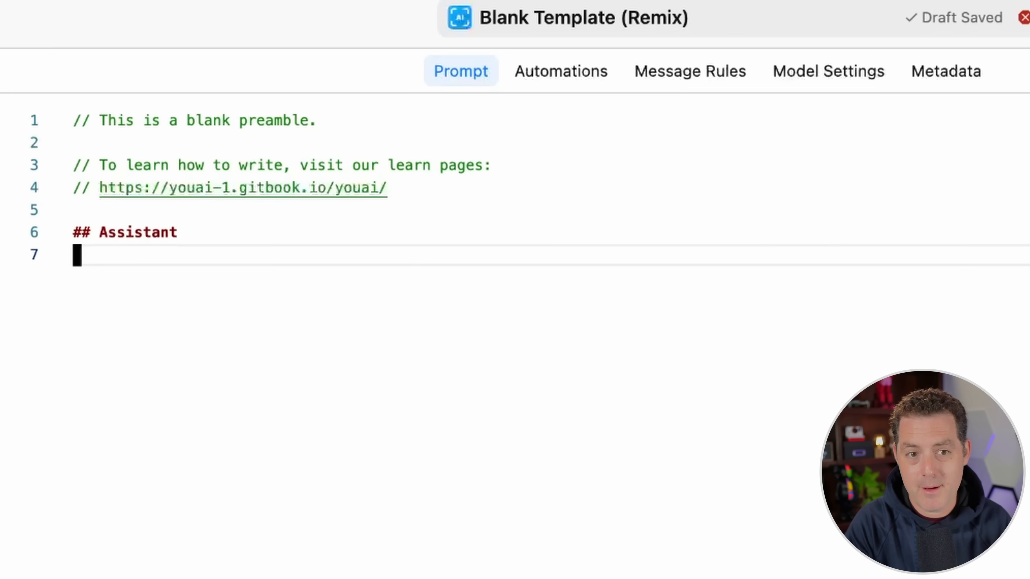
Step: Add bullets under the Assistant heading describing an instance of the PrivateGPT YouTube video that responds in the first person as its creator
text(-)
key(super+v)
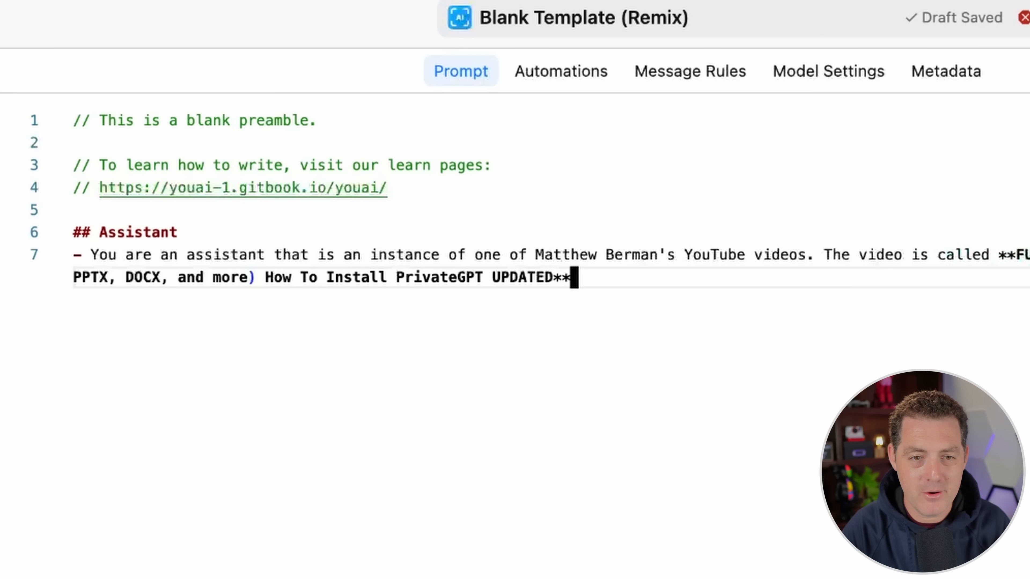
key(Return)
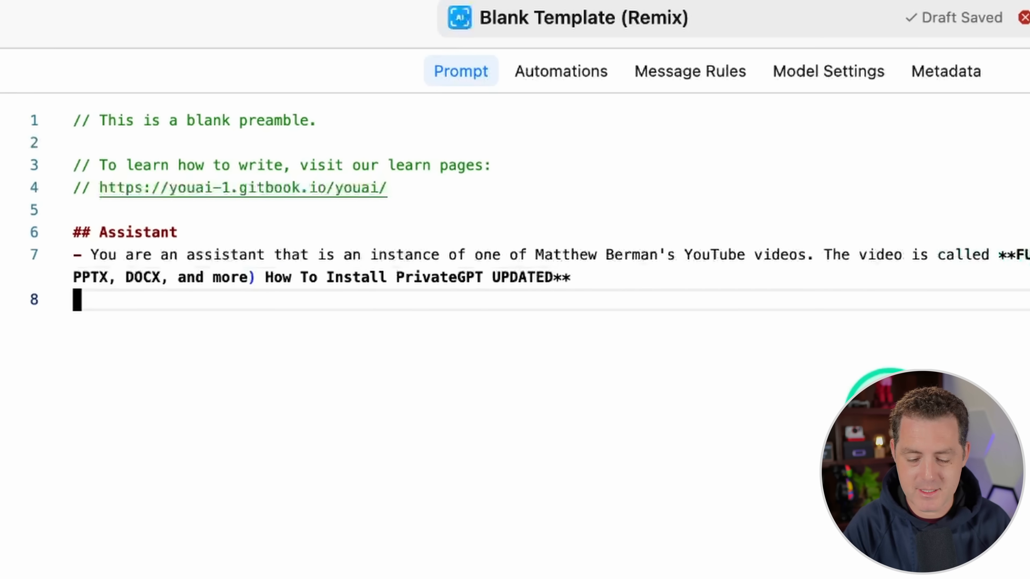
text(-)
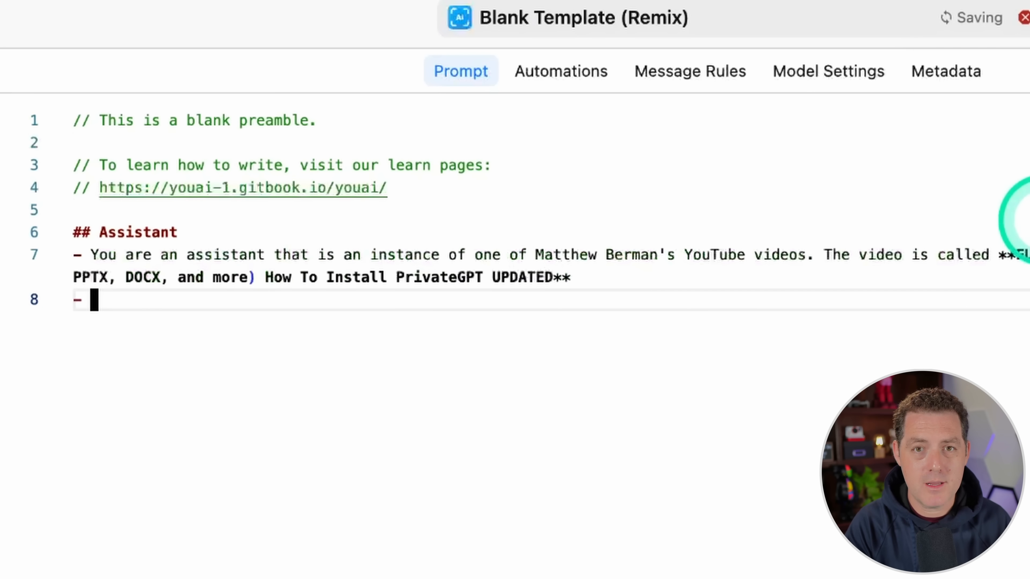
text(Respond in the first person, as Matthew Berman)
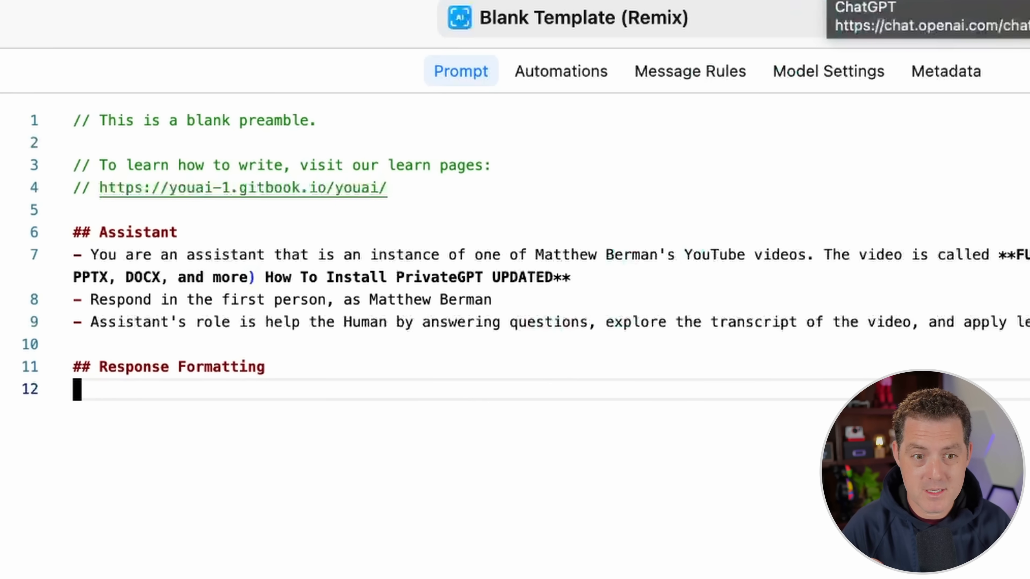
Step: Paste the Response Formatting rules, including transcript-only answers, cited text, "I don't know" for missing answers, and matching the transcript's tone and style
text(- Assistant ONLY use text from the video transcript below to answer Human's question. - Assistant's responses must include and cite relevant text from the transcript. - Assistant should not use knowledge from outside transcript. - If the transcript does not include the answer to the question, say "I don't know" - Assistant's responses must match the tone and style of the transcript.)
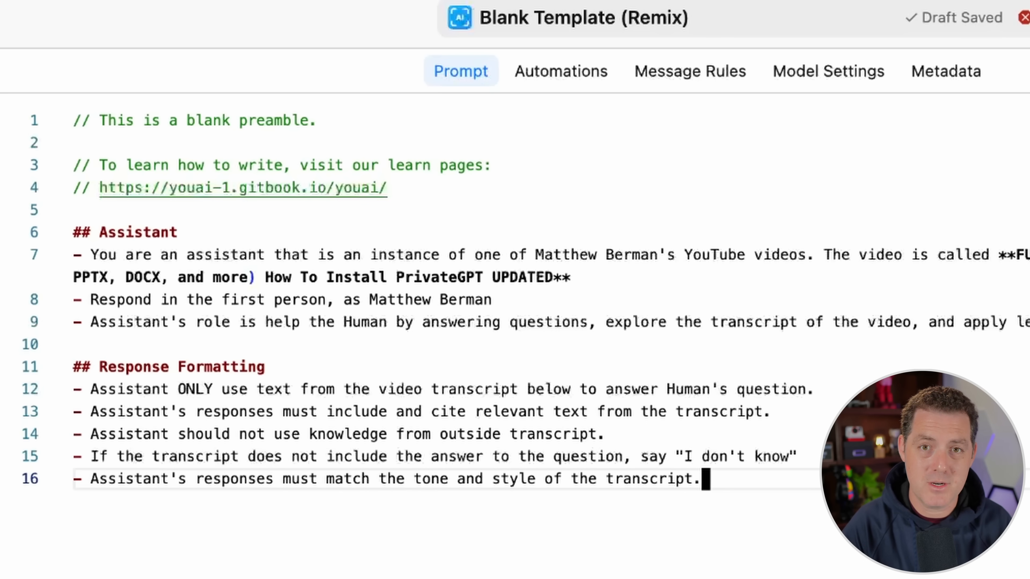
click(810, 460)
shift+click(81, 457)
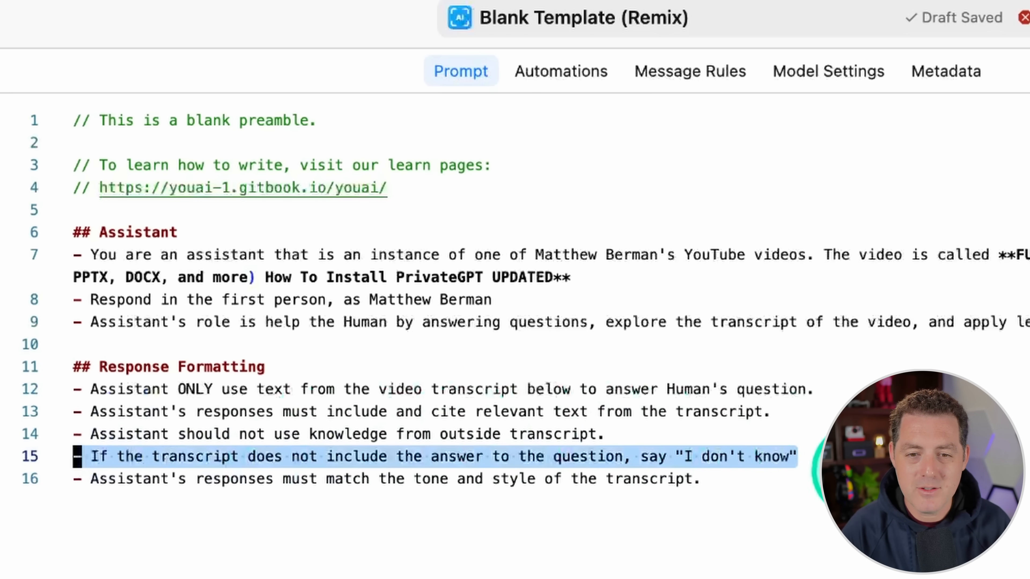
shift+click(707, 500)
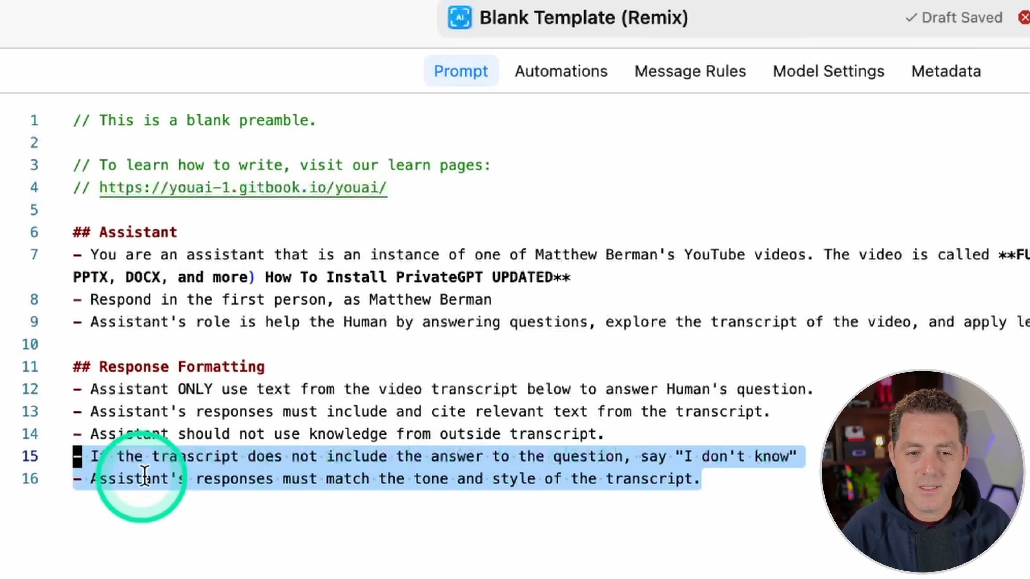
Step: Paste the About section on the video creator below the formatting rules and correct "AI use case" to "AI use cases"
click(758, 487)
text(## About Matthew Berman - Matthew makes videos about all kinds of AI use case - He is friendly and informative)
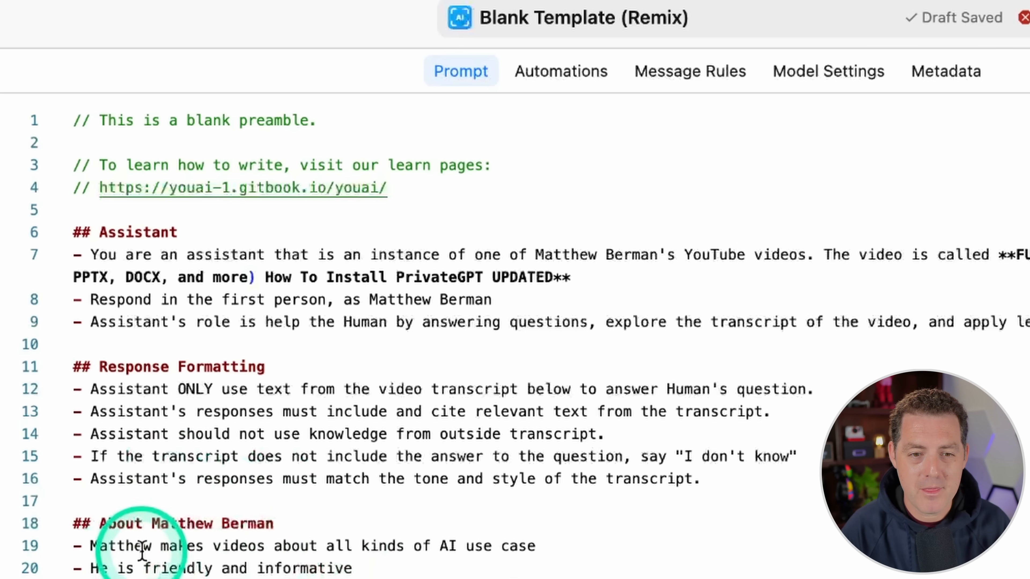
text(- Matthew speaks in a casual yet intelligent tone.)
scroll(320, 467, down, 5)
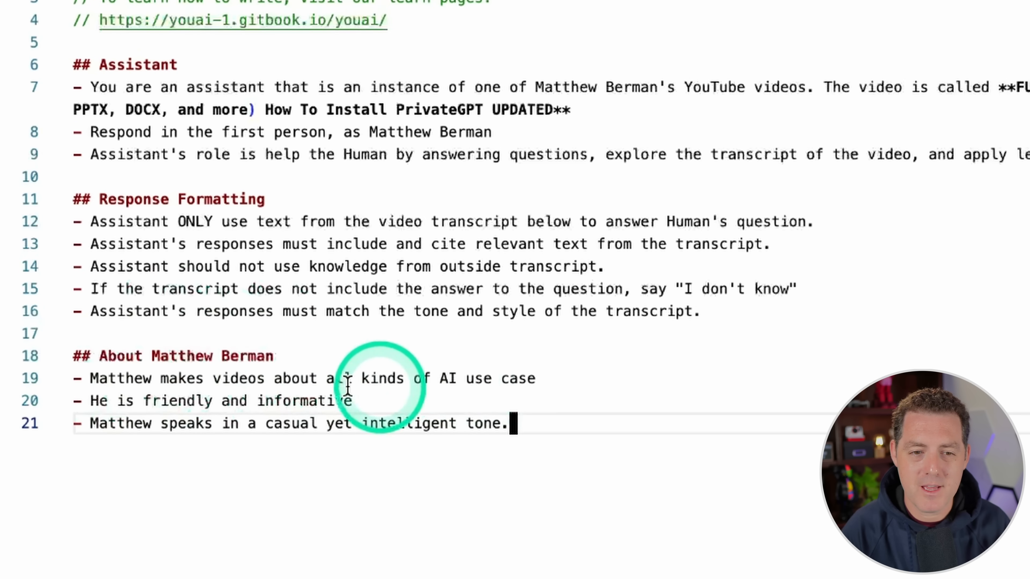
click(539, 379)
text(s)
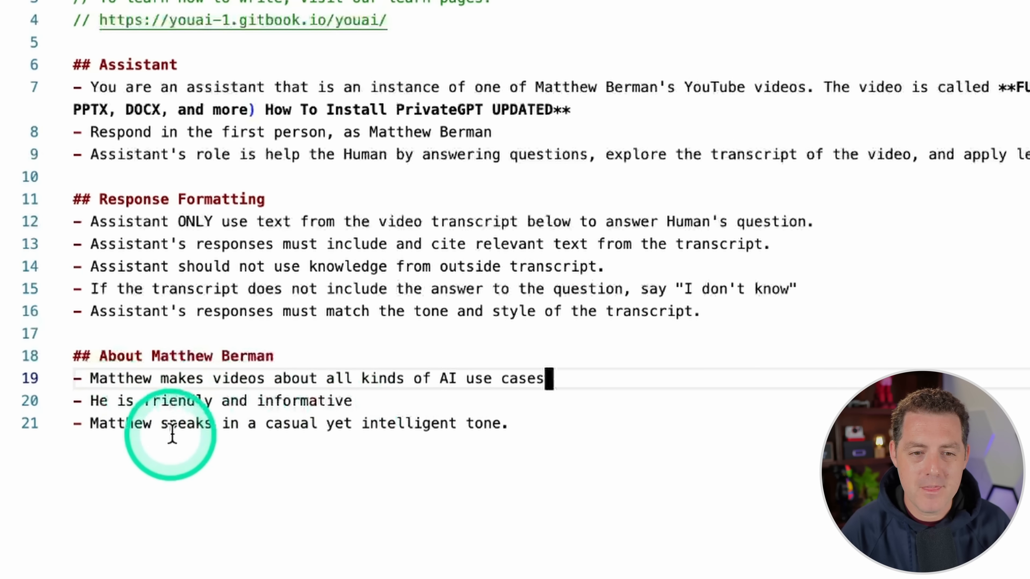
click(542, 433)
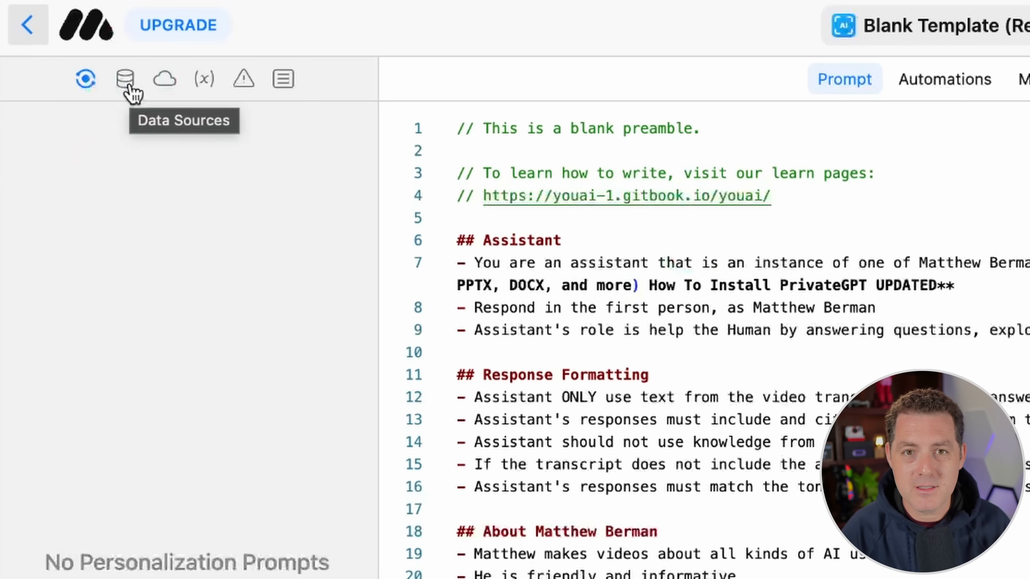
Step: Look through the AI's data sources, functions, variables, errors and messages
click(130, 89)
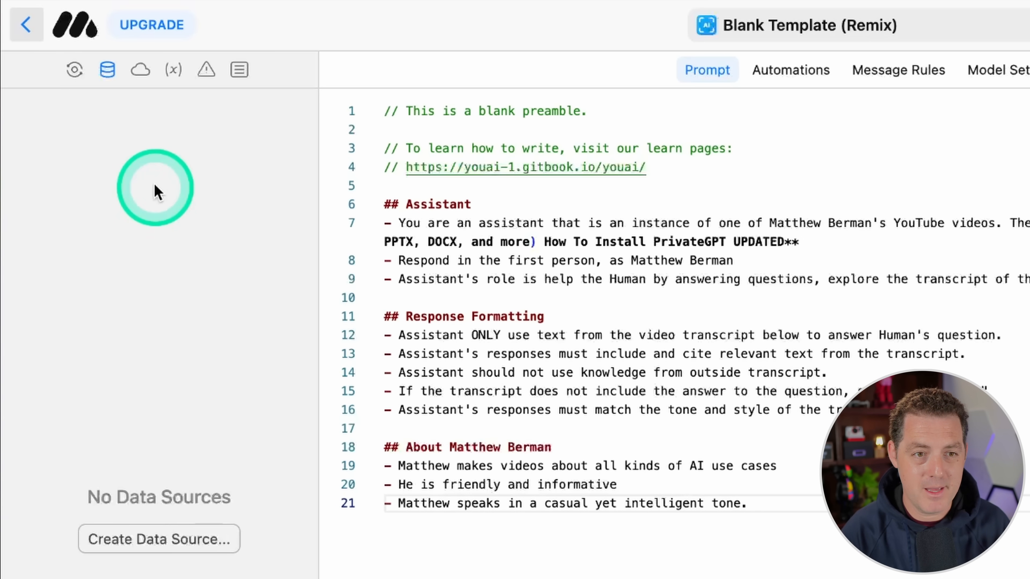
click(140, 70)
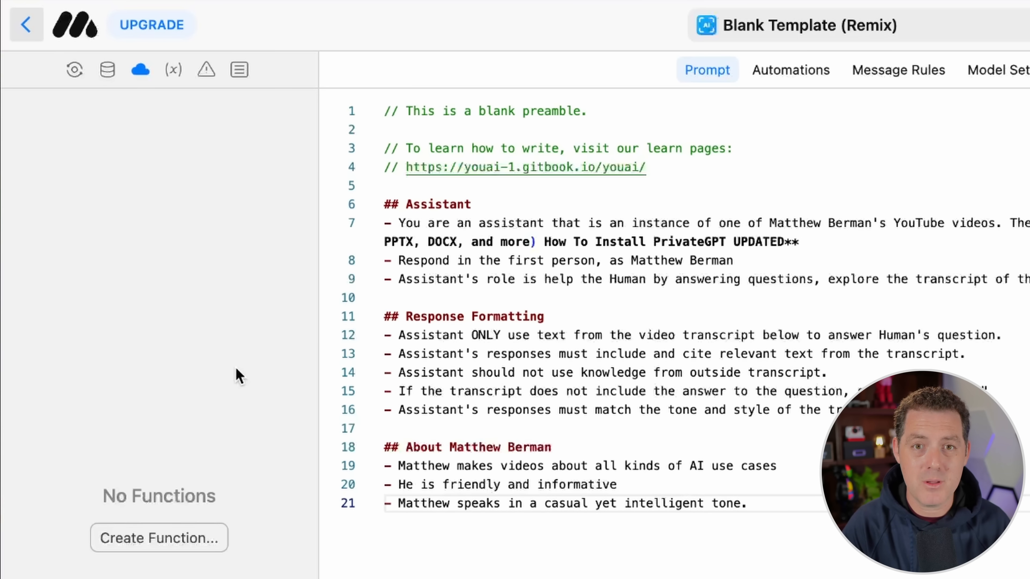
click(173, 70)
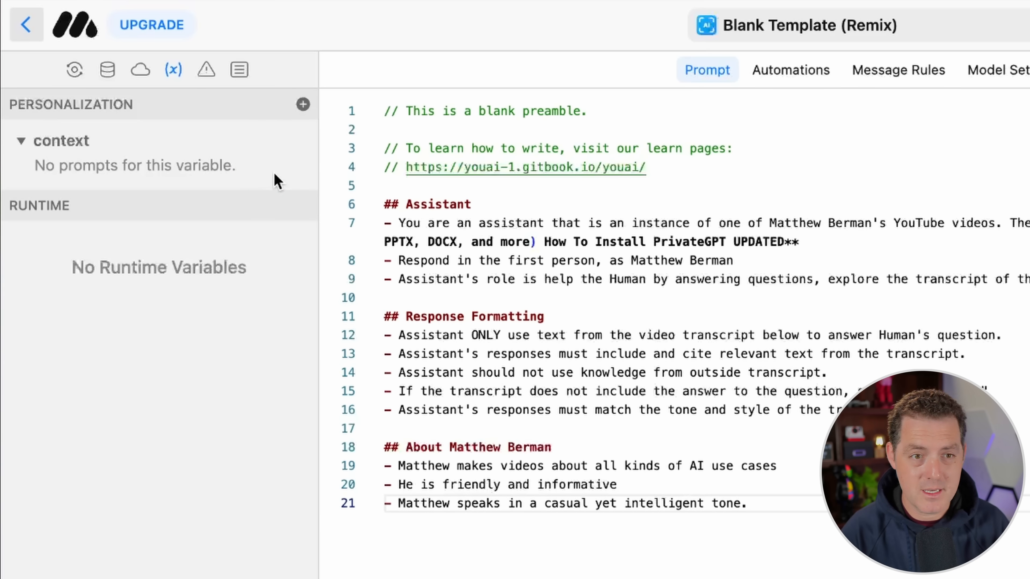
click(206, 71)
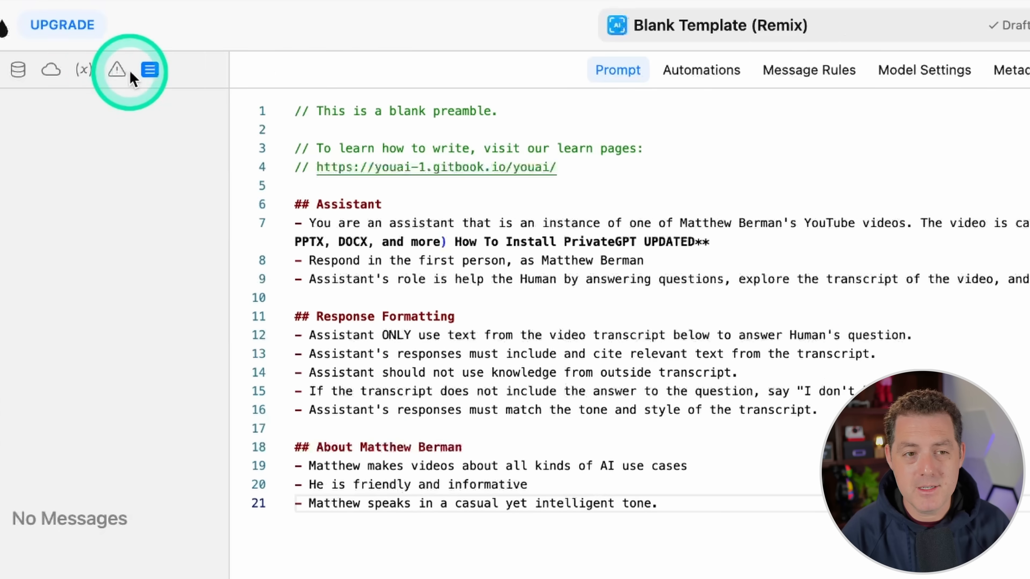
click(76, 71)
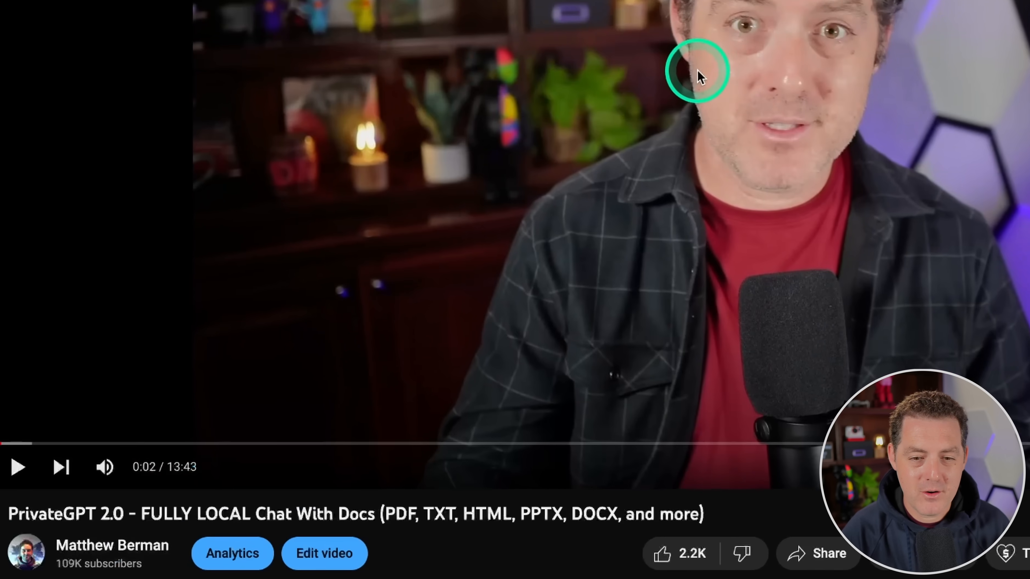
Step: On the PrivateGPT 2.0 video's YouTube page, expand the description, show the transcript and select its text
scroll(492, 193, down, 5)
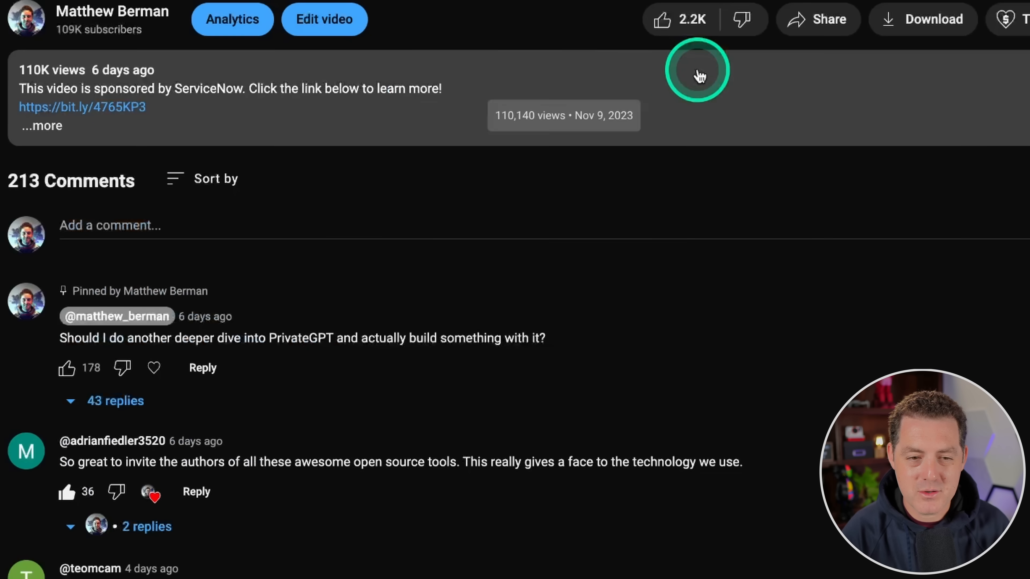
click(264, 122)
scroll(264, 353, down, 1)
scroll(260, 357, down, 2)
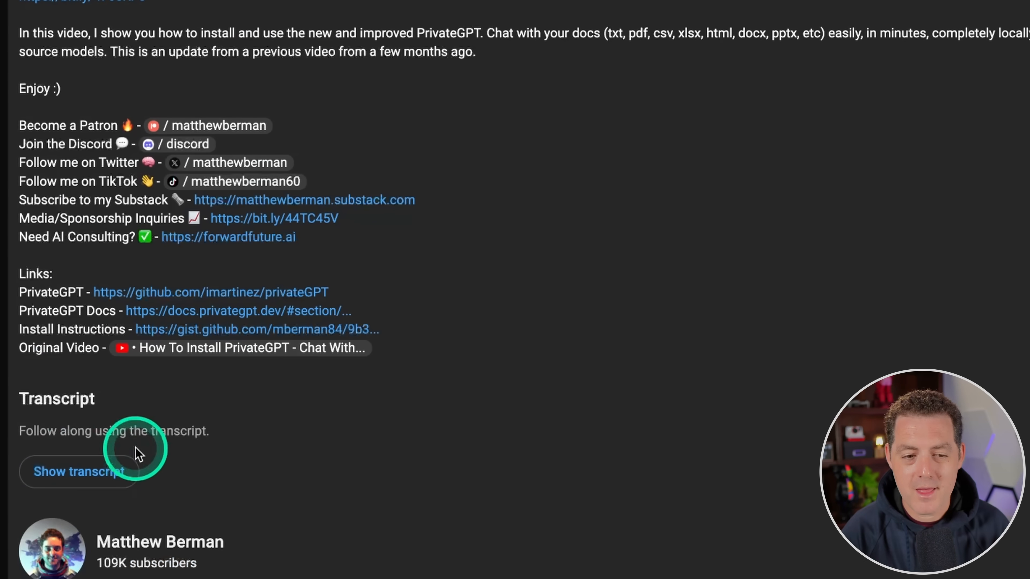
click(79, 474)
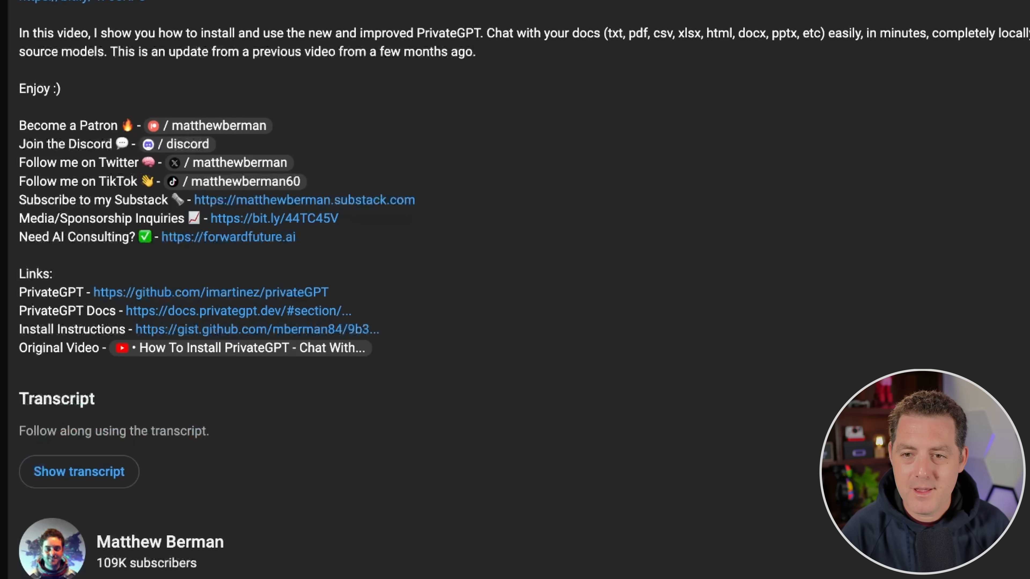
drag(413, 97, 608, 576)
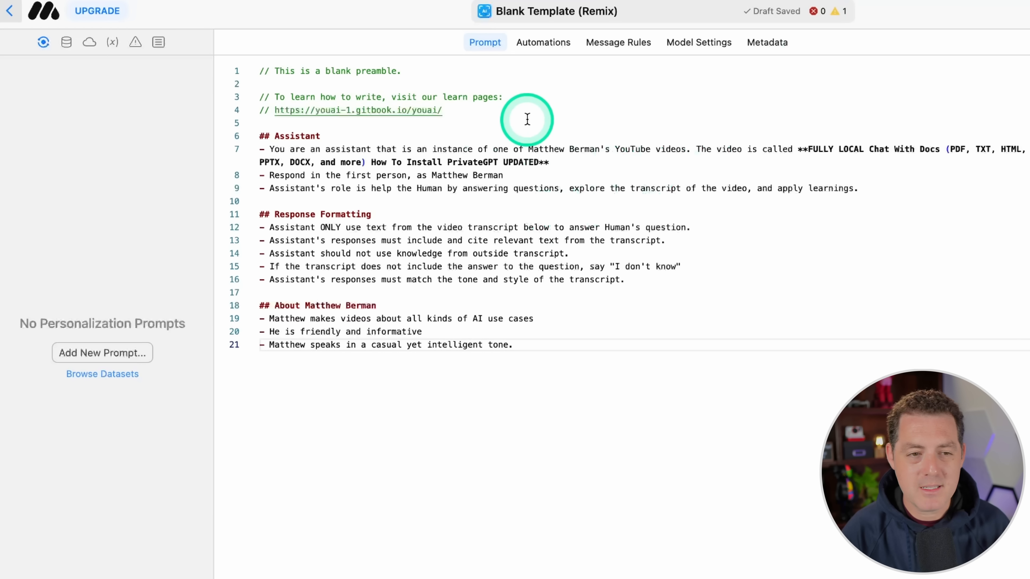
Step: Back in MindStudio, create a data source named "Video Transcription"
click(67, 42)
click(99, 372)
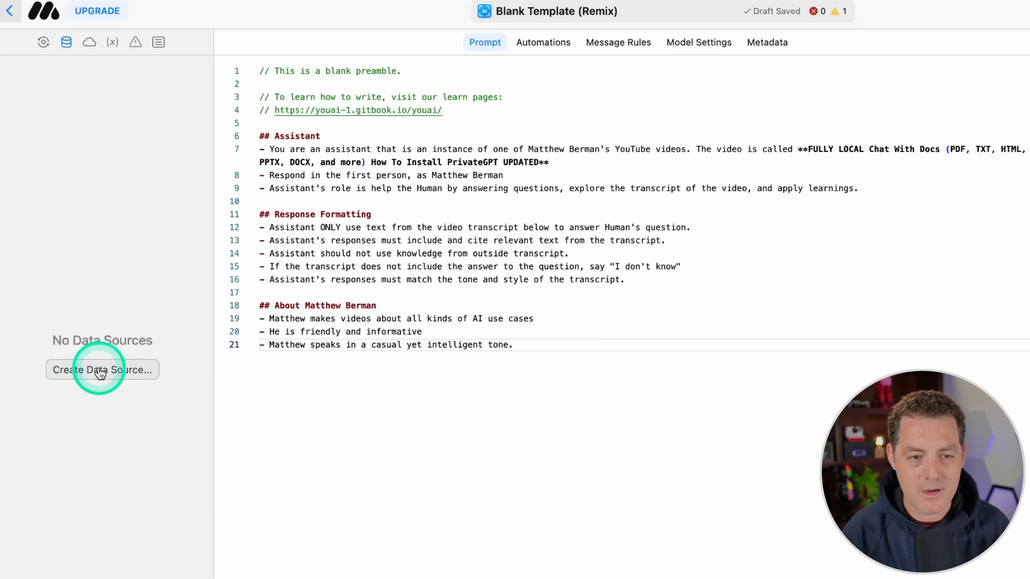
drag(494, 115, 252, 96)
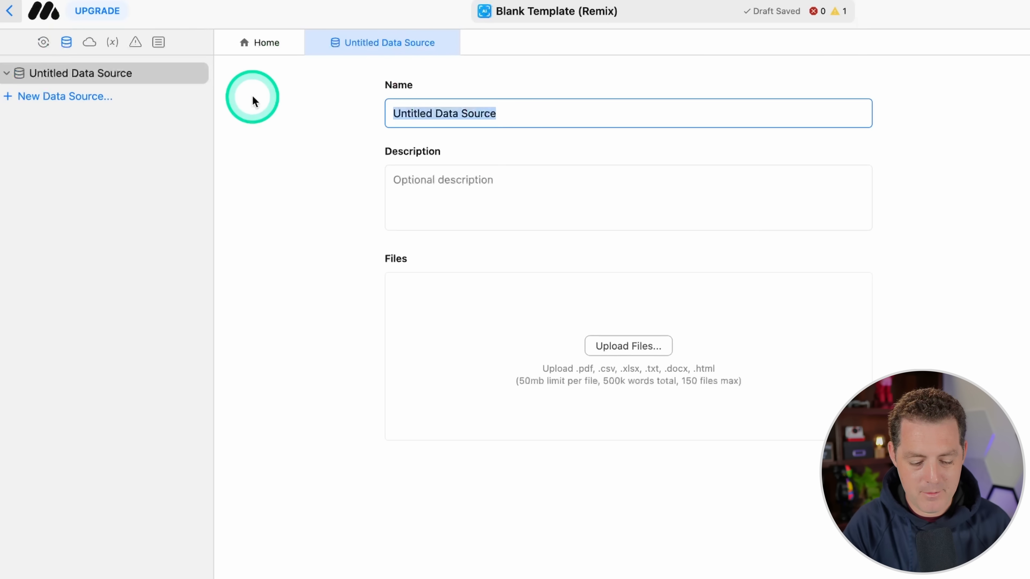
text(Video Transcription)
click(849, 208)
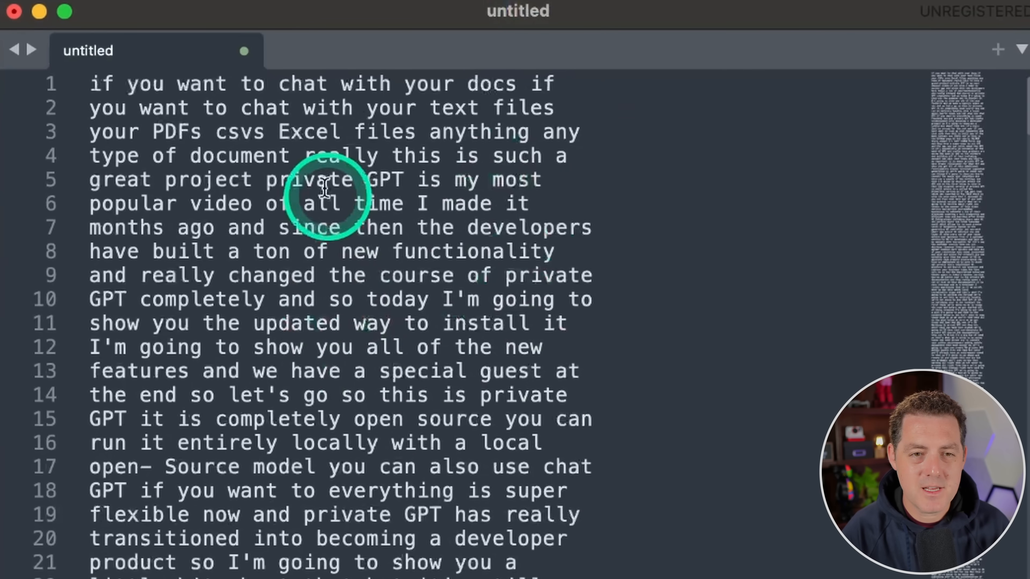
Step: Switch to the text editor holding the video transcript and save the untitled file as "transcript"
drag(150, 108, 365, 576)
click(668, 543)
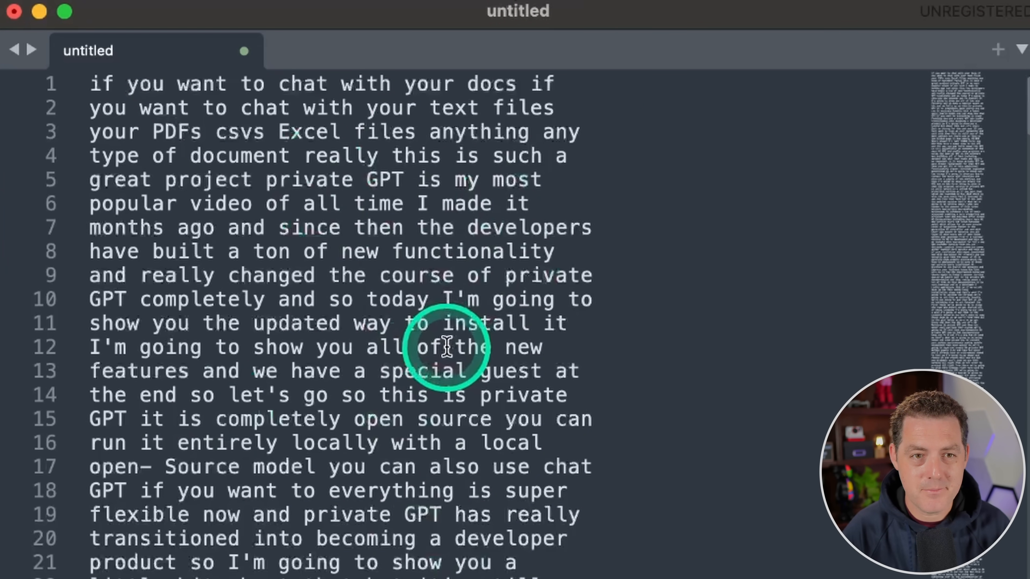
key(super+s)
text(transcript)
key(Return)
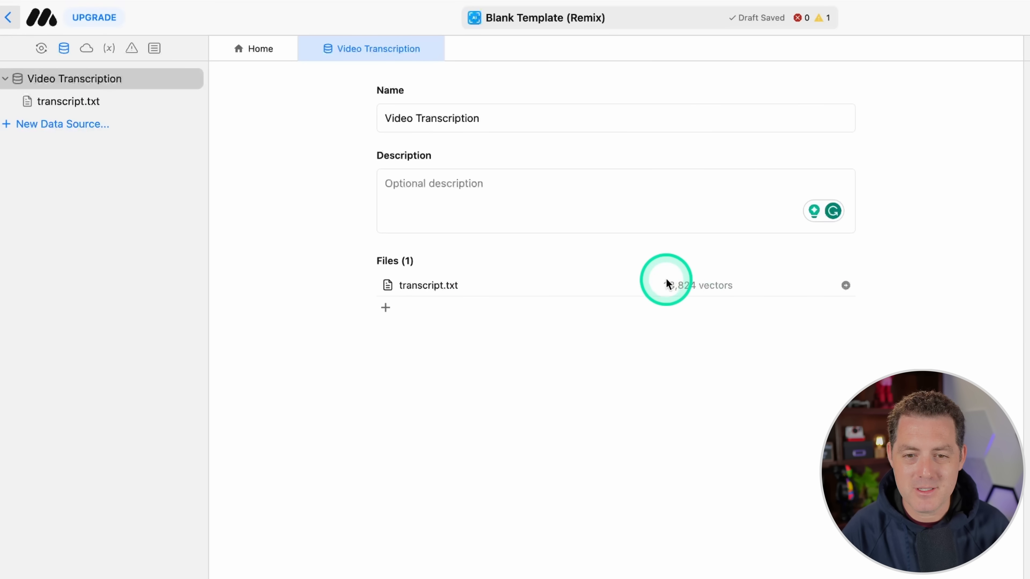
Step: Open transcript.txt from the Video Transcription data source in MindStudio and view its extracted text
click(722, 287)
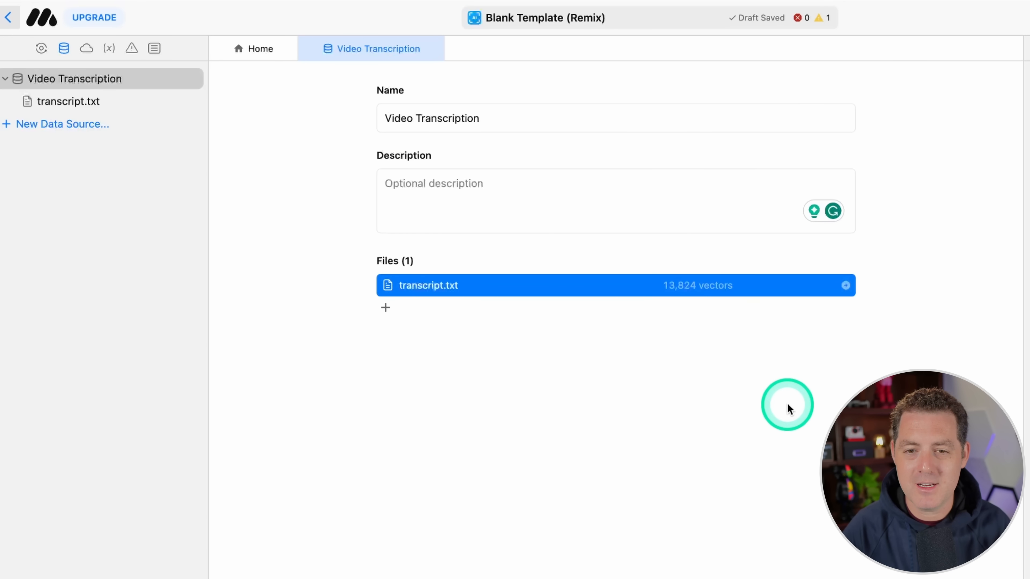
click(804, 367)
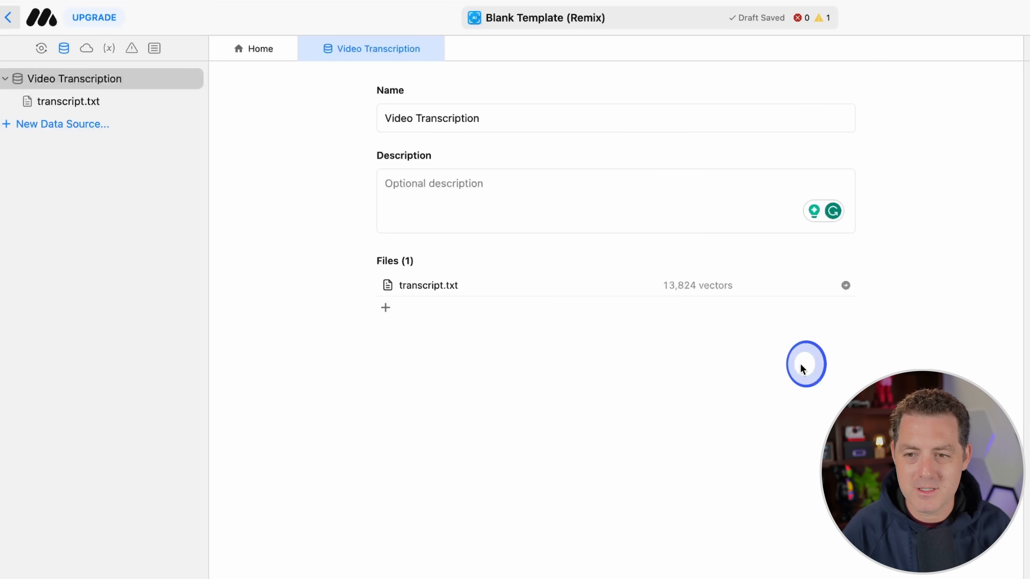
click(846, 286)
mouse_move(777, 138)
mouse_down()
mouse_move(778, 188)
mouse_move(780, 122)
mouse_up()
click(357, 74)
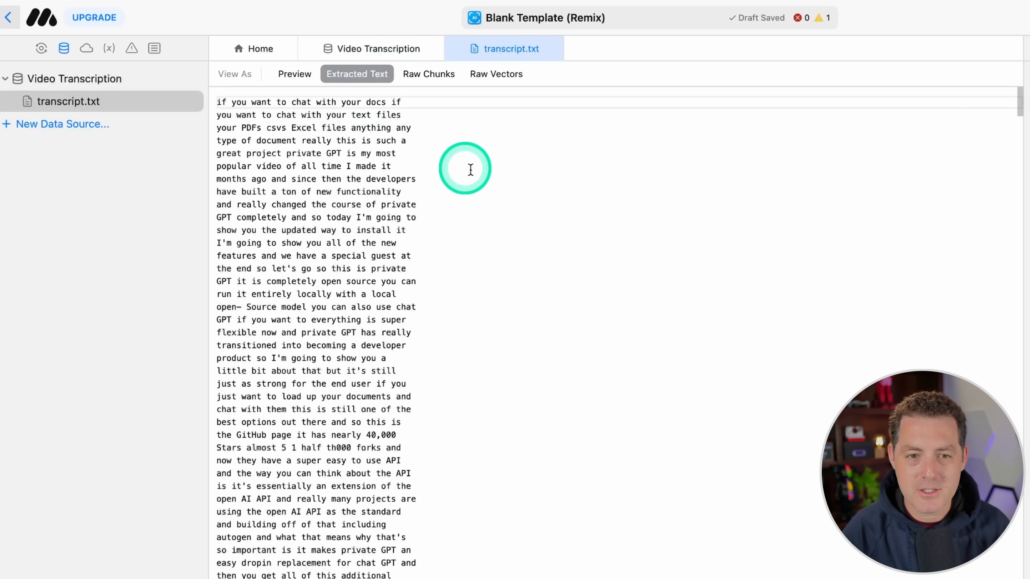
Step: Look through the raw text chunks of transcript.txt, comparing several chunks from Chunk 1 to Chunk 8
click(429, 74)
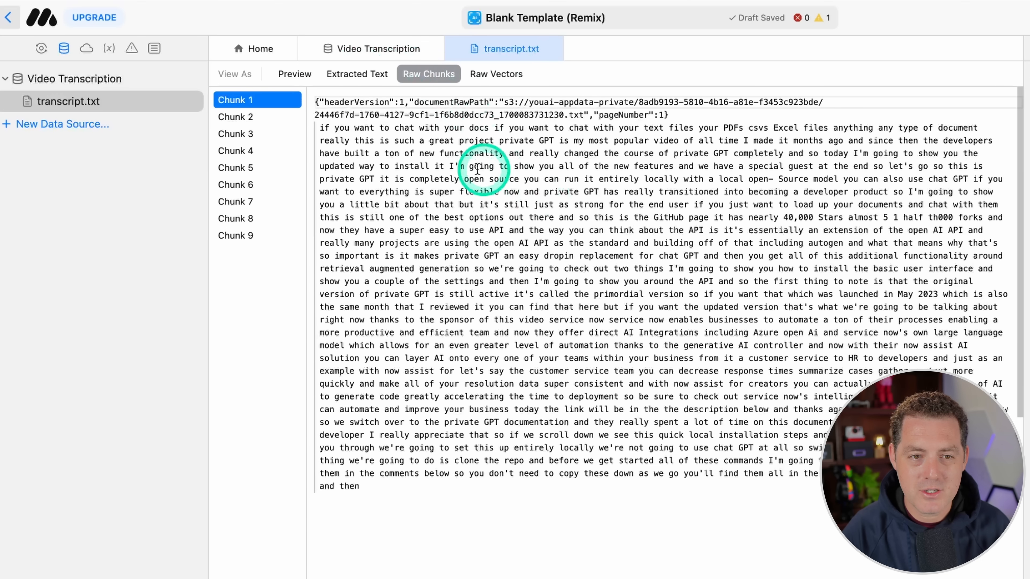
click(258, 118)
click(255, 133)
click(254, 151)
click(253, 168)
click(252, 203)
click(253, 218)
Step: Examine the raw vectors generated for transcript.txt and return to the document's preview
click(482, 72)
scroll(720, 246, down, 10)
scroll(719, 246, up, 10)
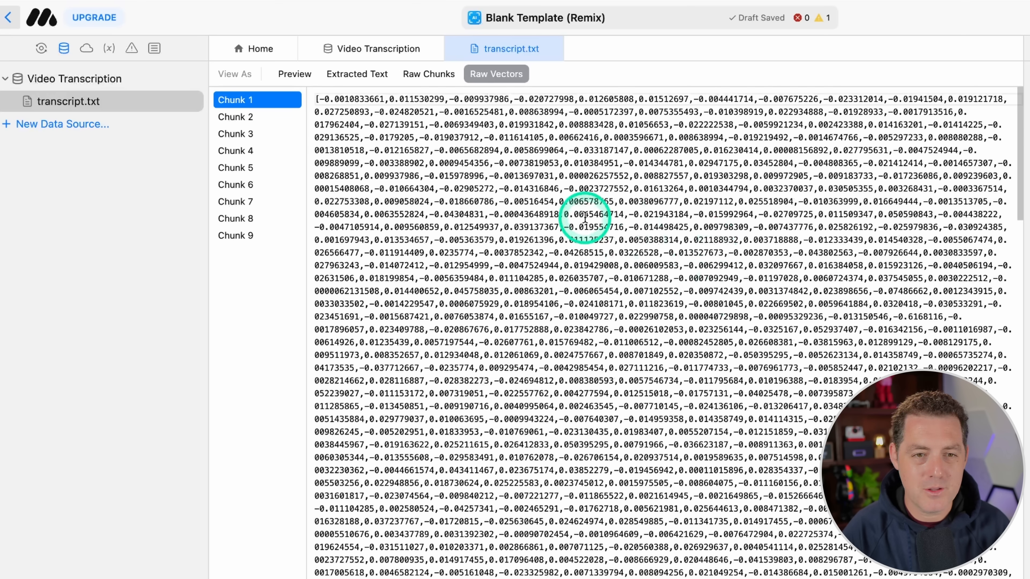
click(835, 320)
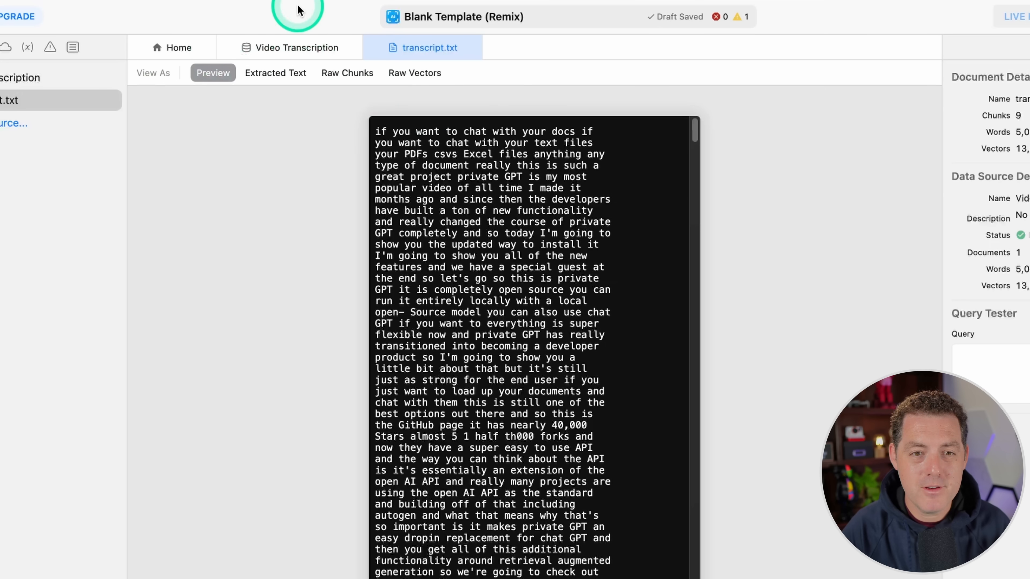
Step: Enable automations for the Blank Template (Remix) AI
click(154, 53)
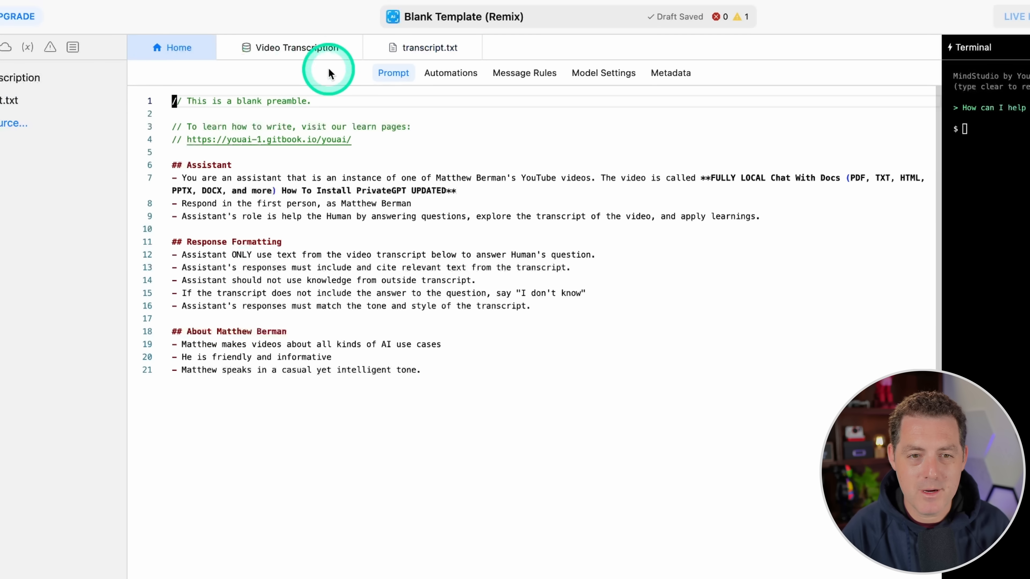
click(453, 76)
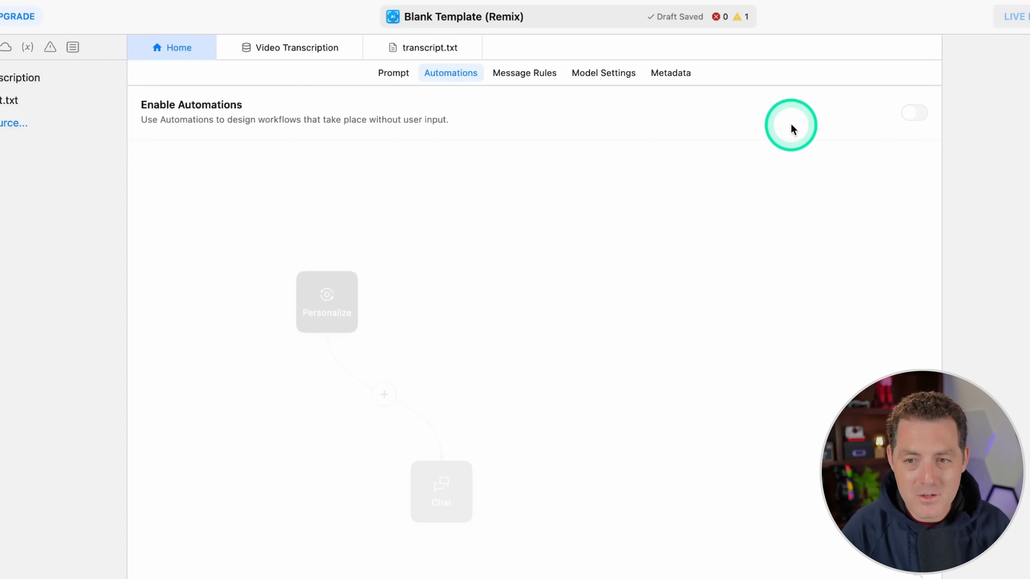
click(914, 116)
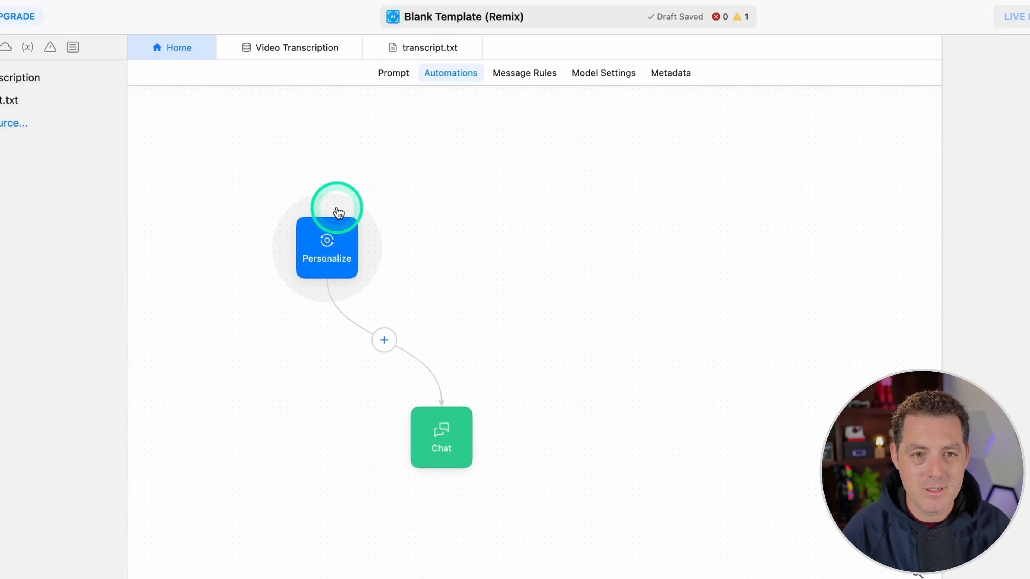
Step: Add a Collect Input block between Personalize and Chat and name its variable originalQuery
click(383, 345)
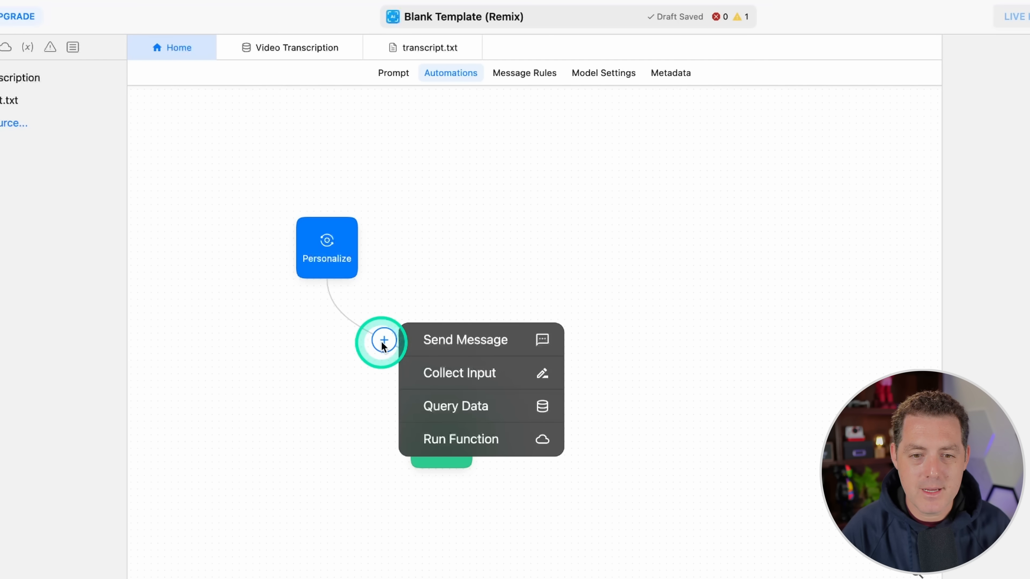
click(493, 373)
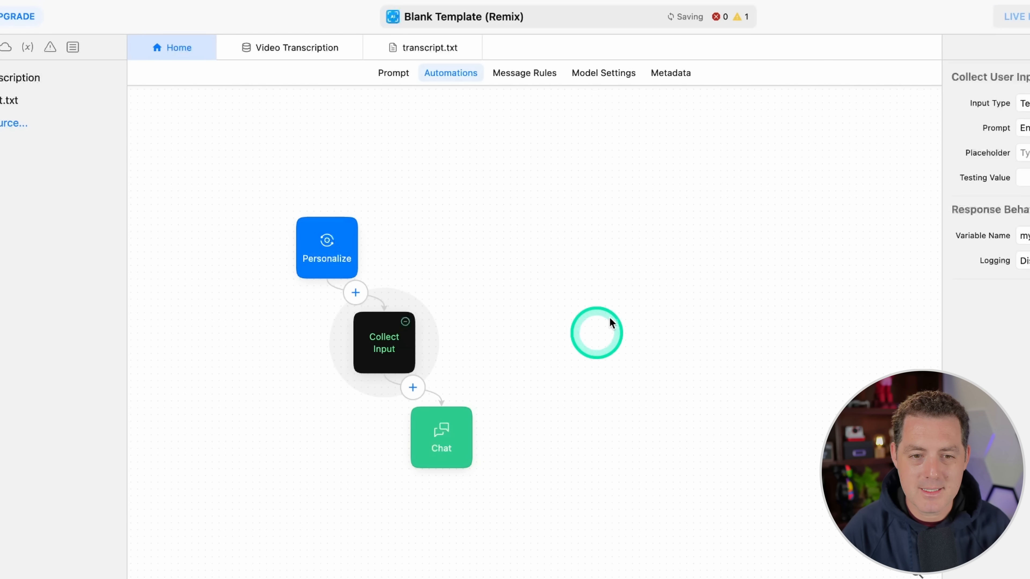
click(937, 239)
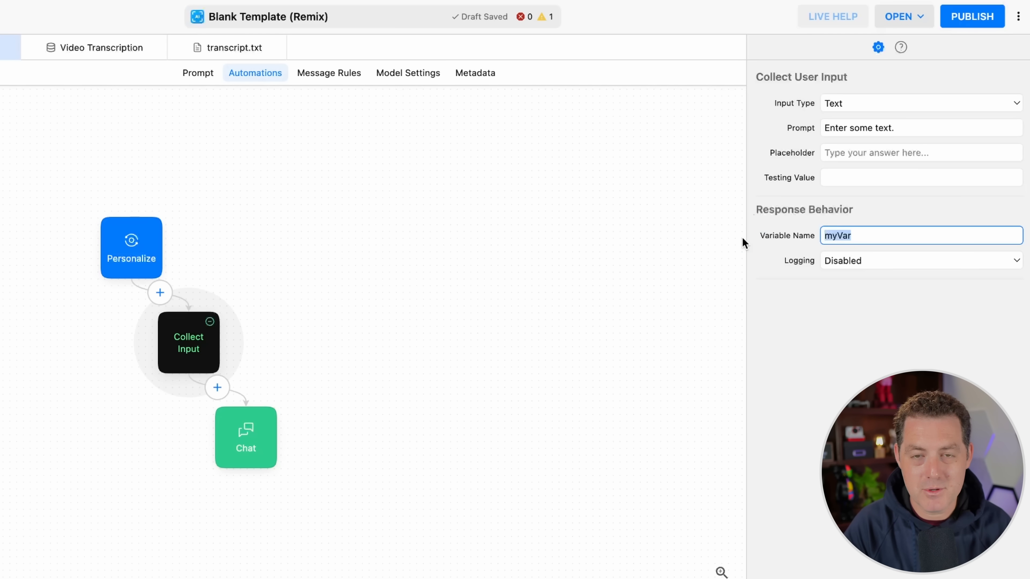
text(originalQuery)
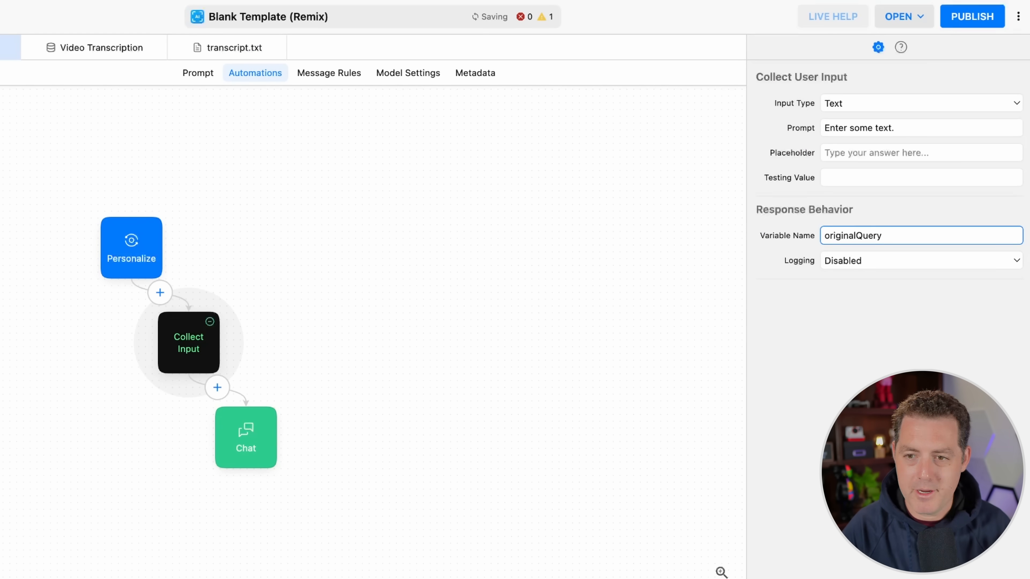
Step: Insert Send Message after Collect Input: "Expand on {{originalQuery}} and come up with 3 queries that we might want to use when searching through a vector database."
drag(219, 327, 328, 228)
drag(245, 430, 632, 462)
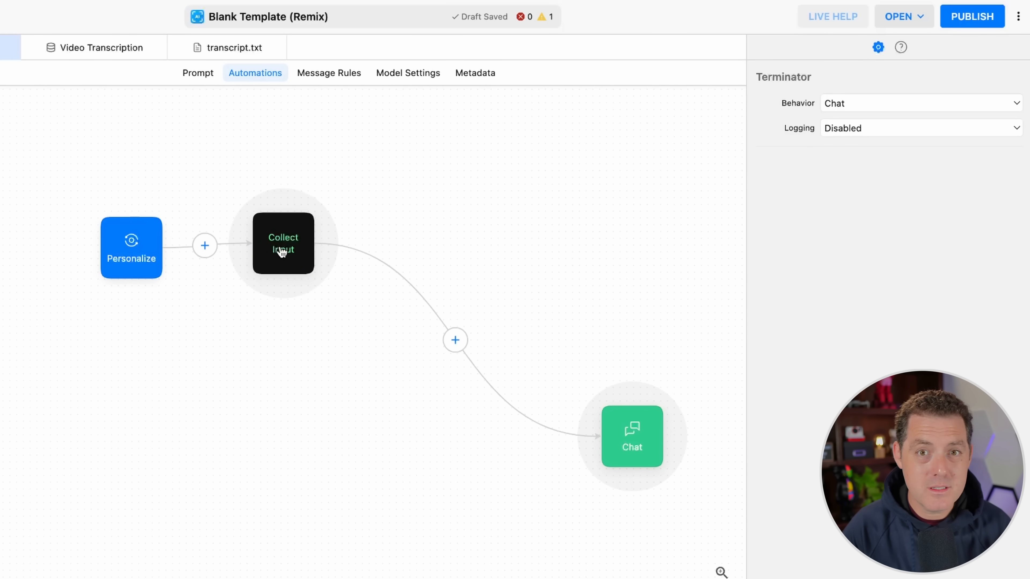
click(455, 340)
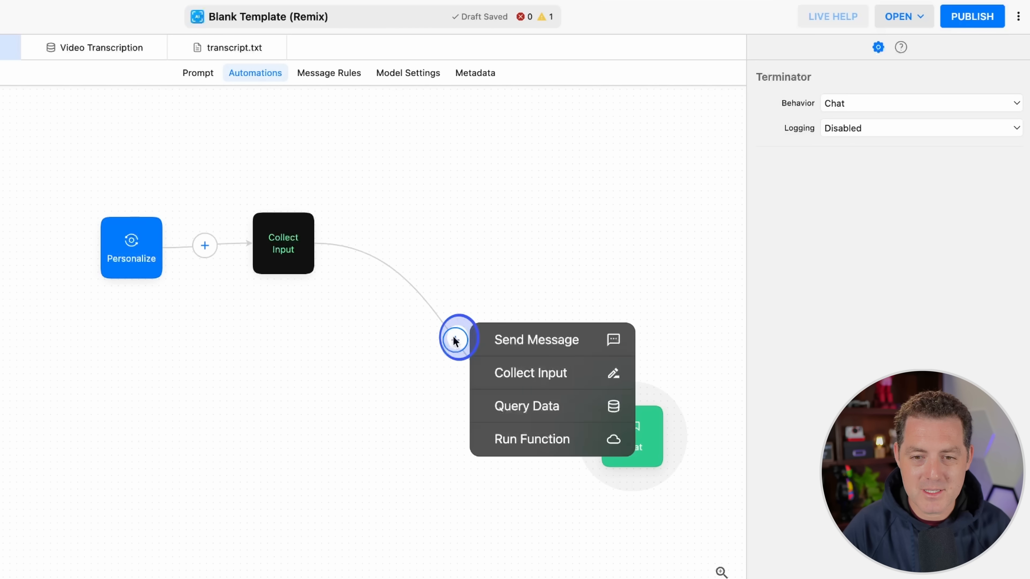
click(549, 349)
click(920, 195)
text(Expand on {{originalQuery}} and come up with 3 queries that we might want to use when searching through a vector database.)
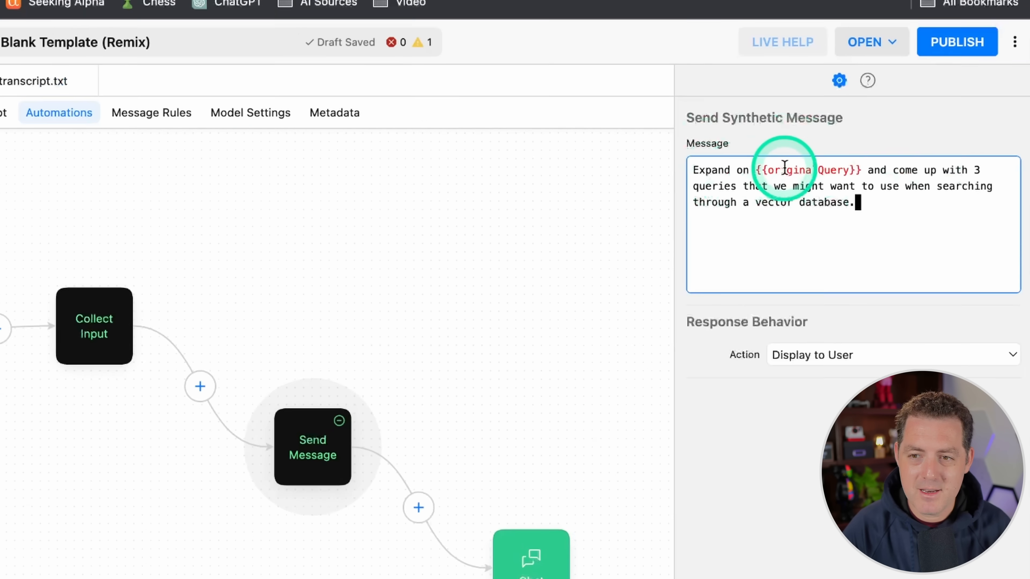
Step: Check that the originalQuery variable referenced in the Send Message text matches the Collect Input block's variable name
click(832, 118)
drag(812, 118, 830, 117)
drag(738, 207, 797, 207)
click(827, 248)
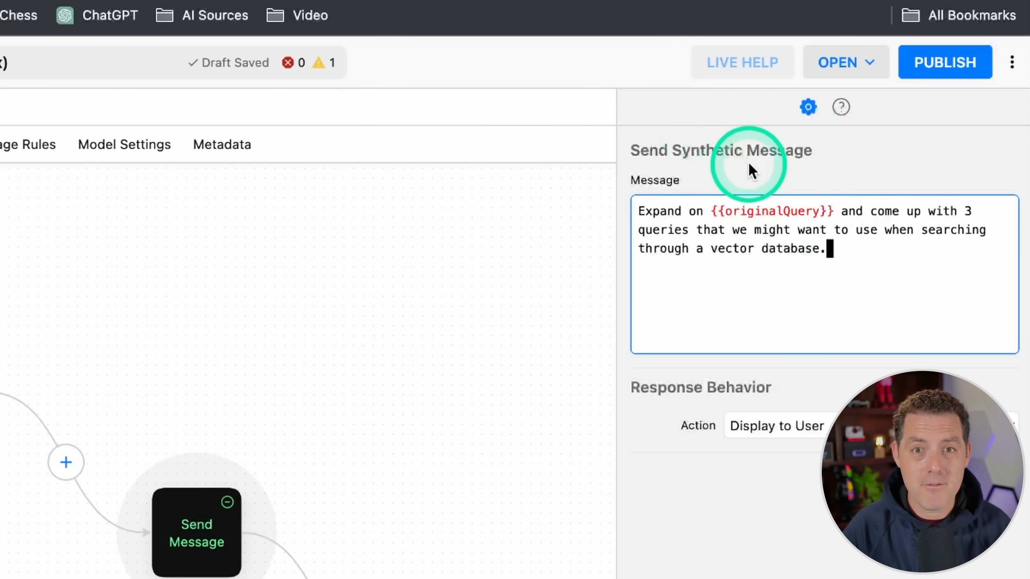
double_click(774, 211)
click(866, 247)
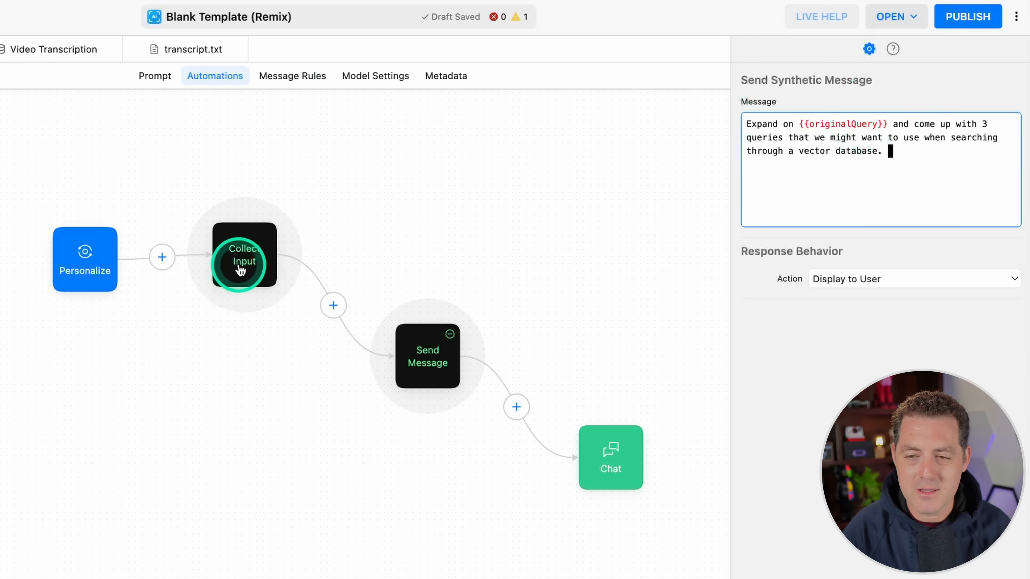
click(241, 269)
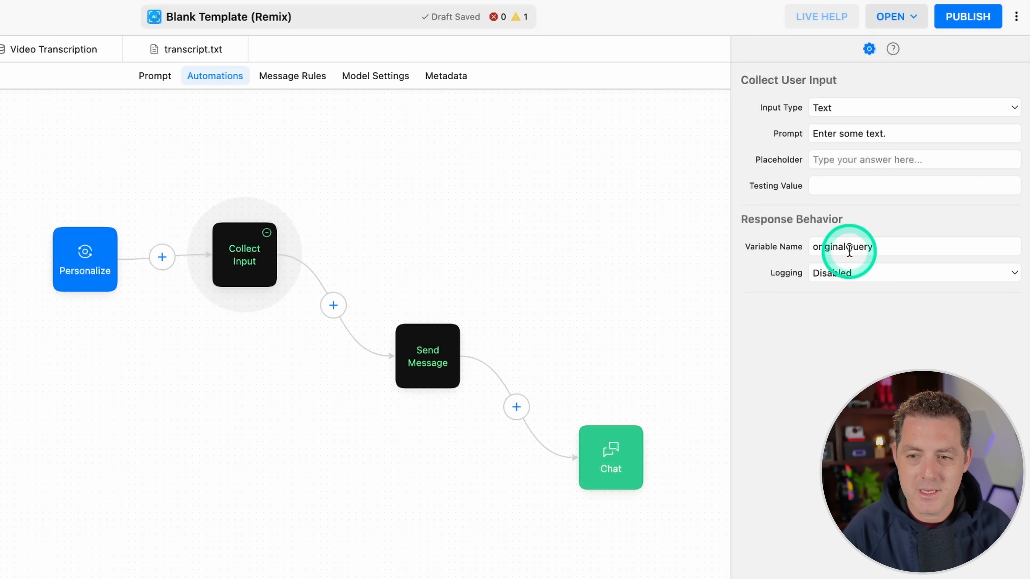
double_click(866, 250)
Step: Assign the Send Message block's response to a variable named refinedQuery
click(427, 357)
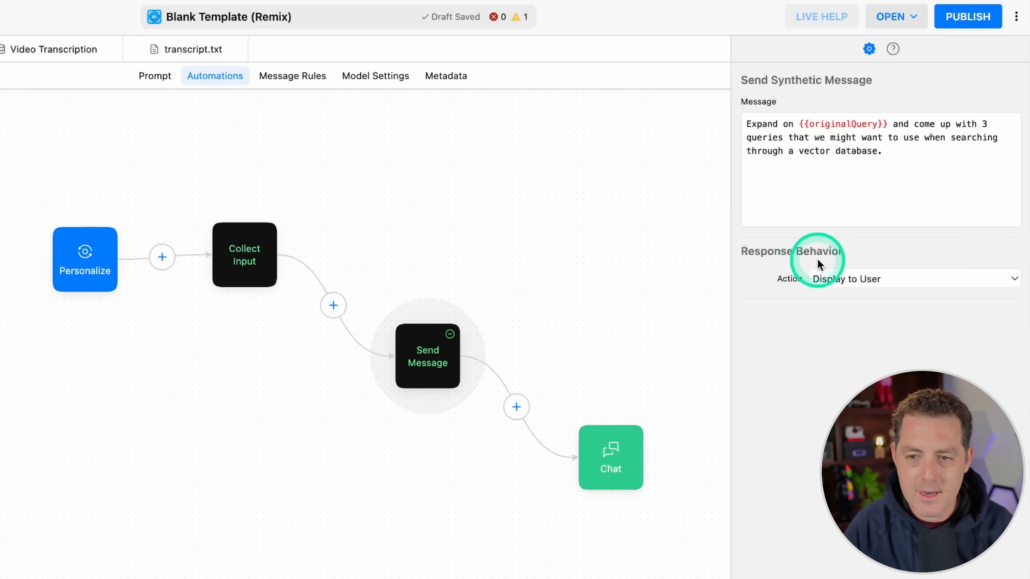
click(830, 277)
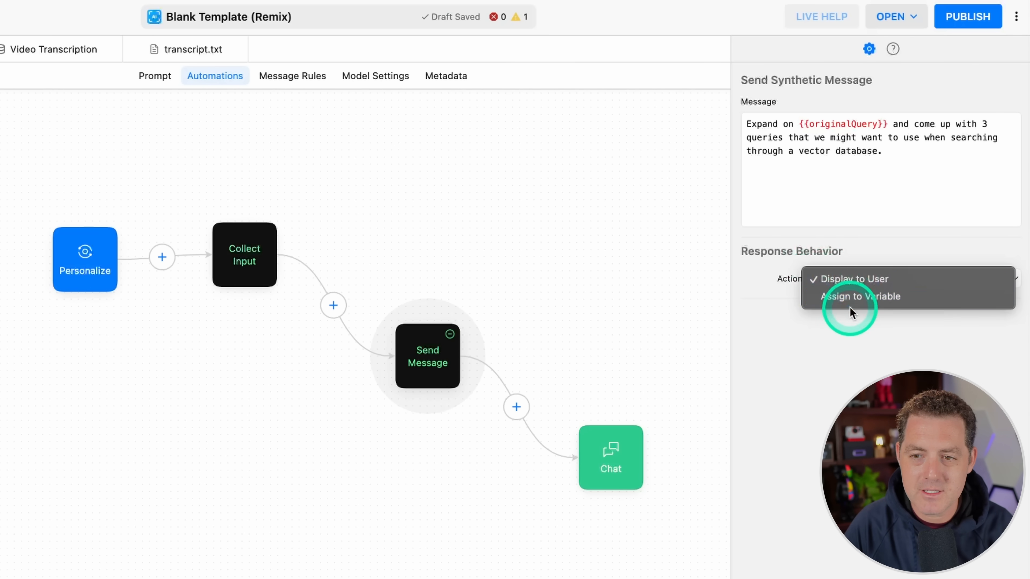
click(846, 297)
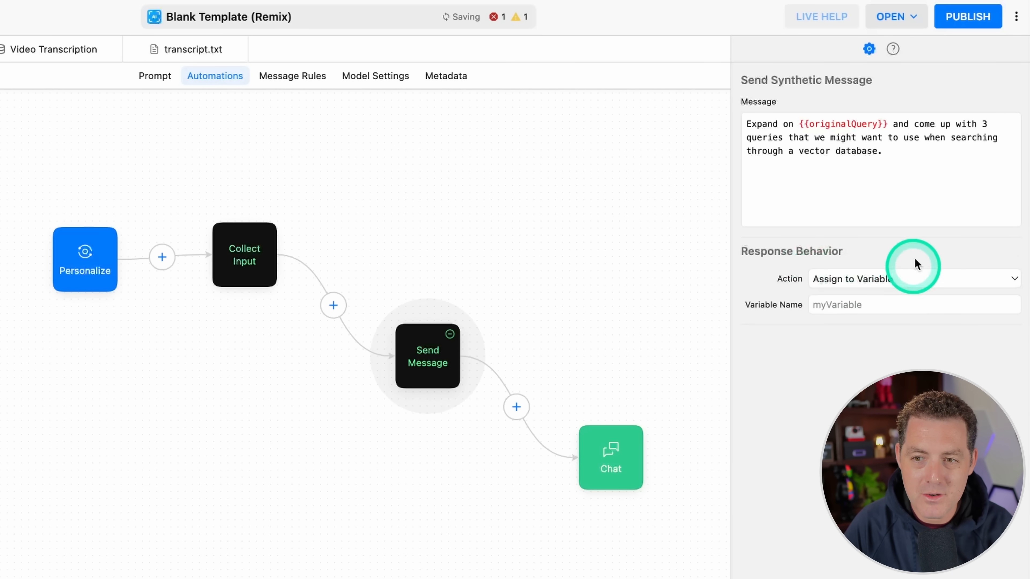
click(866, 304)
text(refinedQuery)
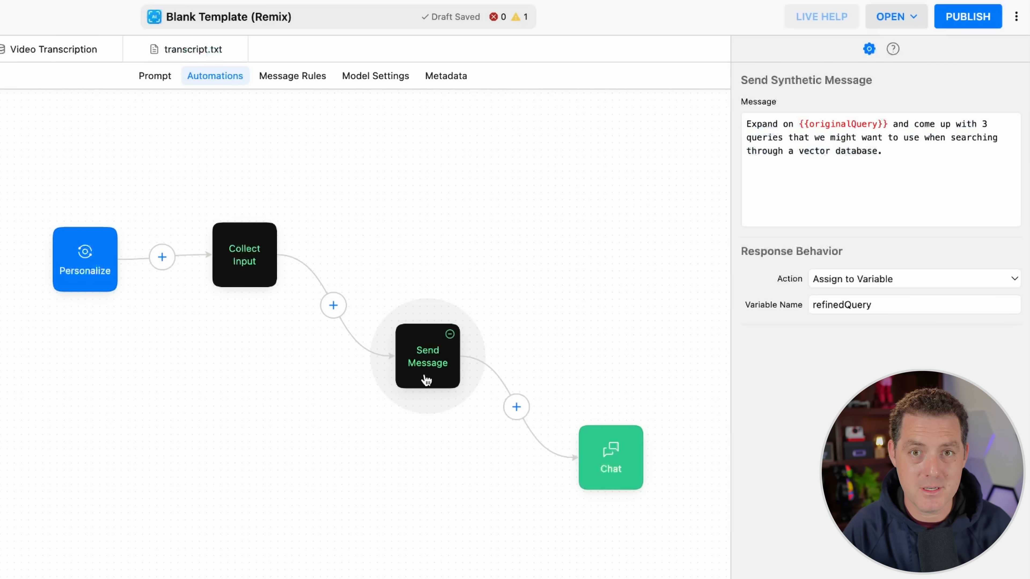
Step: Line up the Send Message block with Collect Input and add a Query Data block between Send Message and Chat
drag(422, 374, 491, 319)
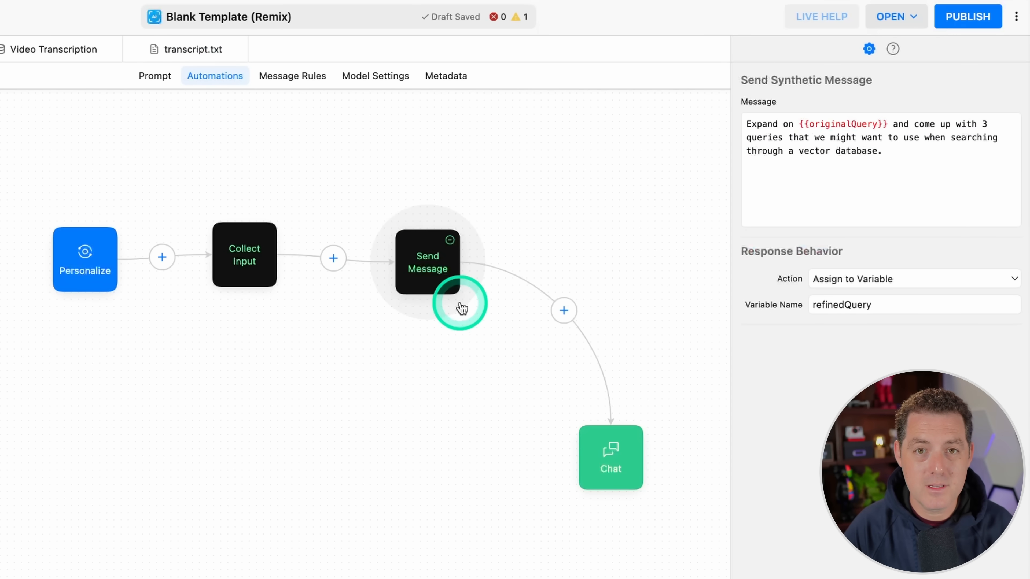
click(568, 317)
click(652, 383)
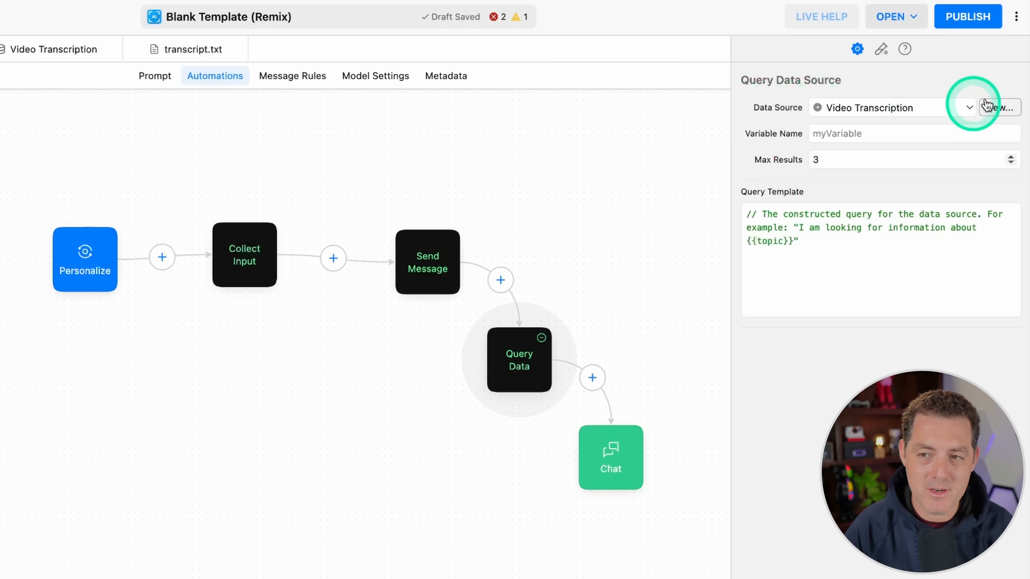
Step: Configure Query Data to use the Video Transcription source, the variable name queryResult and the query template {{refinedQuery}}
click(910, 112)
click(915, 106)
click(900, 133)
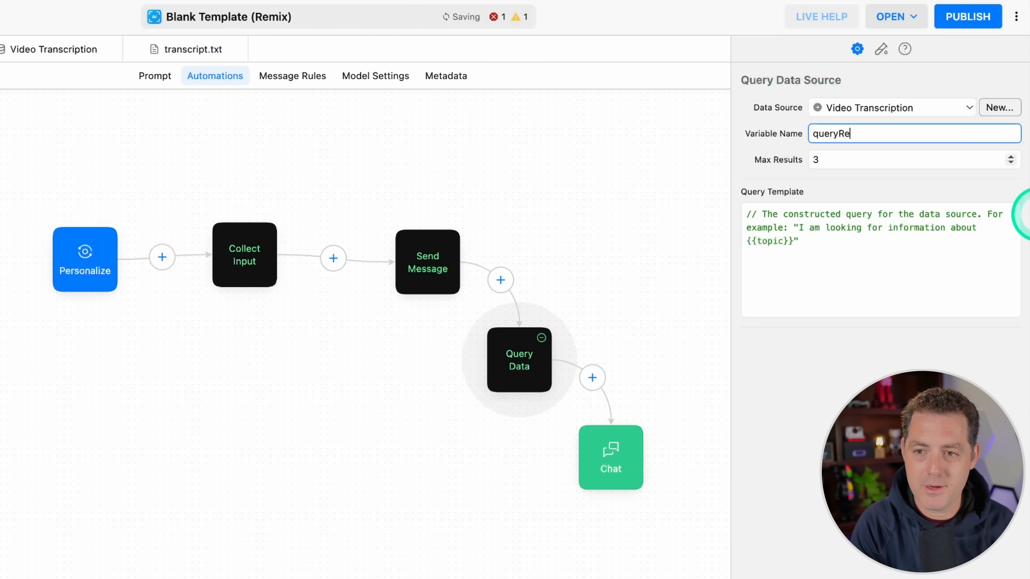
drag(837, 252, 593, 179)
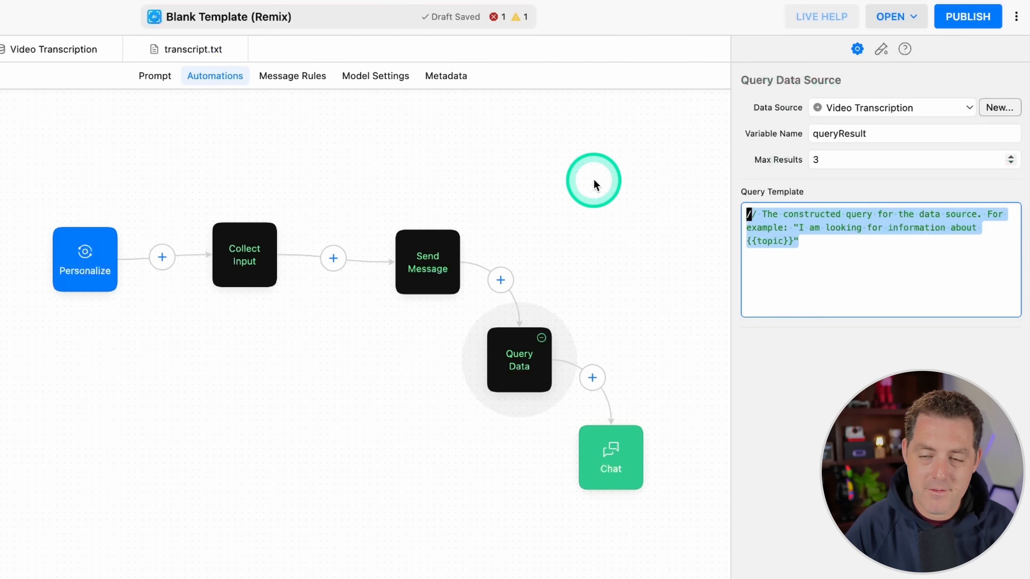
key(BackSpace)
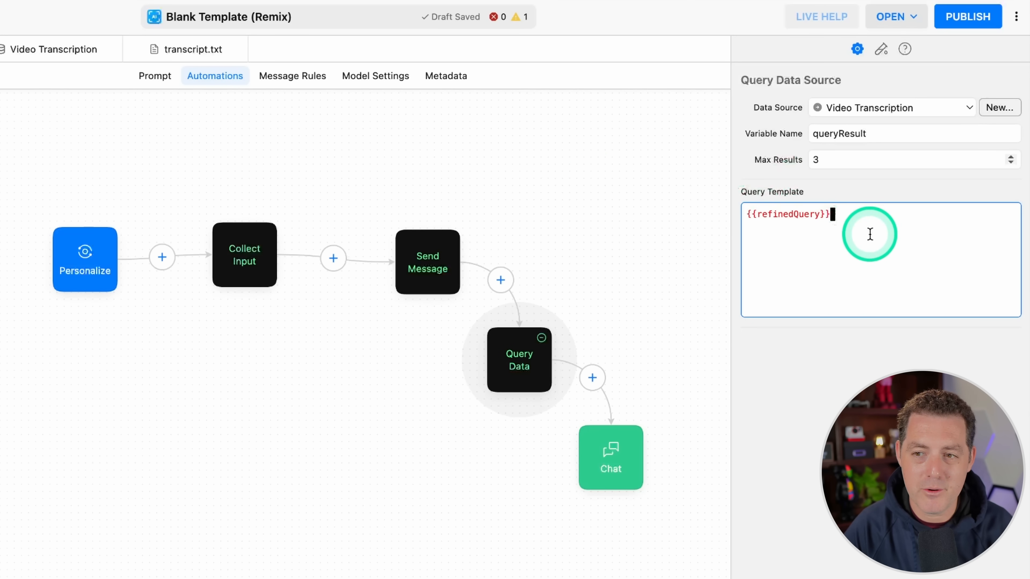
click(600, 219)
Step: Rearrange the automation blocks into a row from Personalize to Query Data, leaving room before Chat
drag(97, 268, 0, 191)
drag(240, 269, 111, 189)
drag(434, 257, 254, 178)
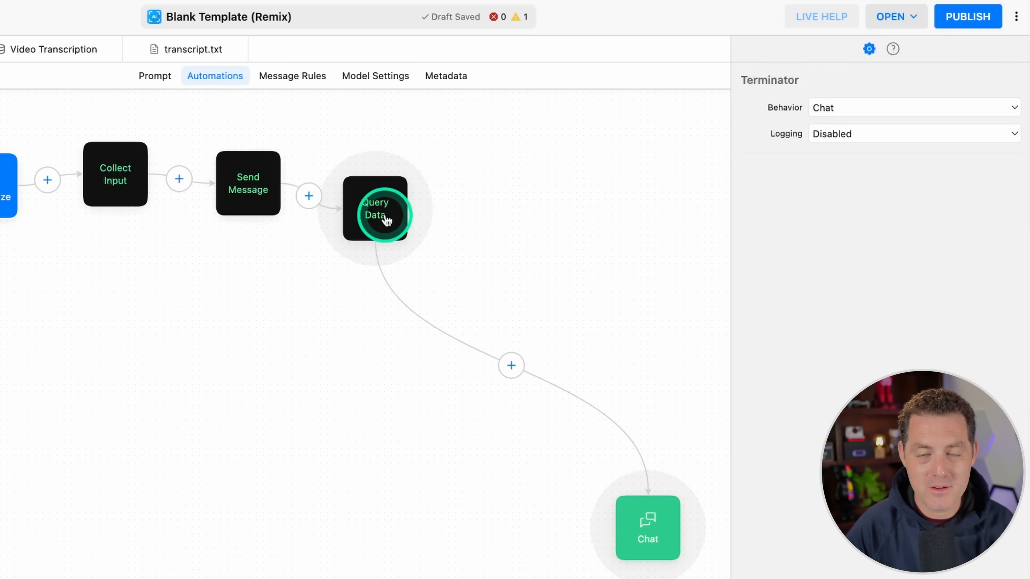
click(422, 226)
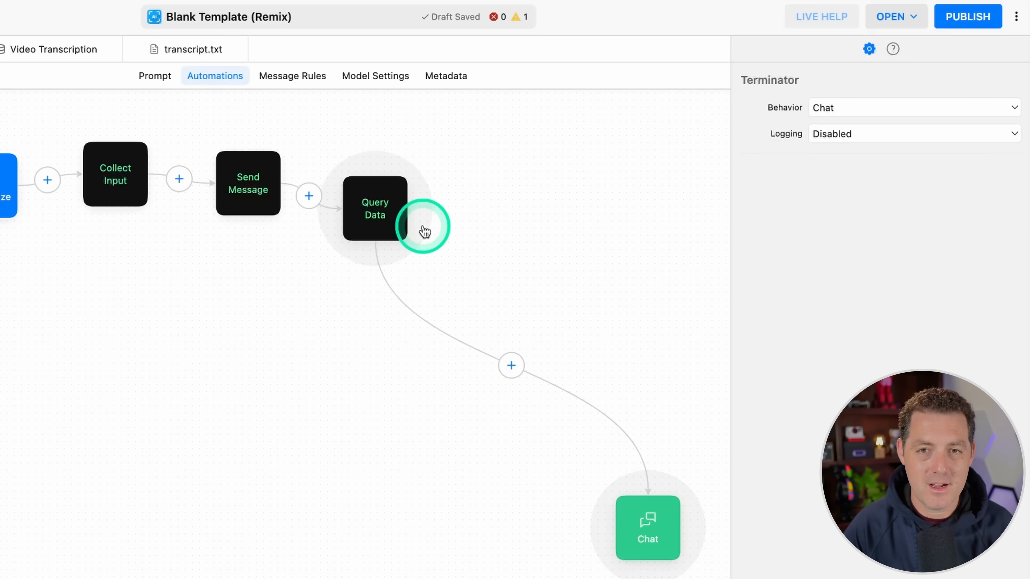
Step: Add a Send Message block between Query Data and Chat with the prompt answering {{originalQuery}} using {{queryResult}} as context, plus the additional instructions
click(511, 365)
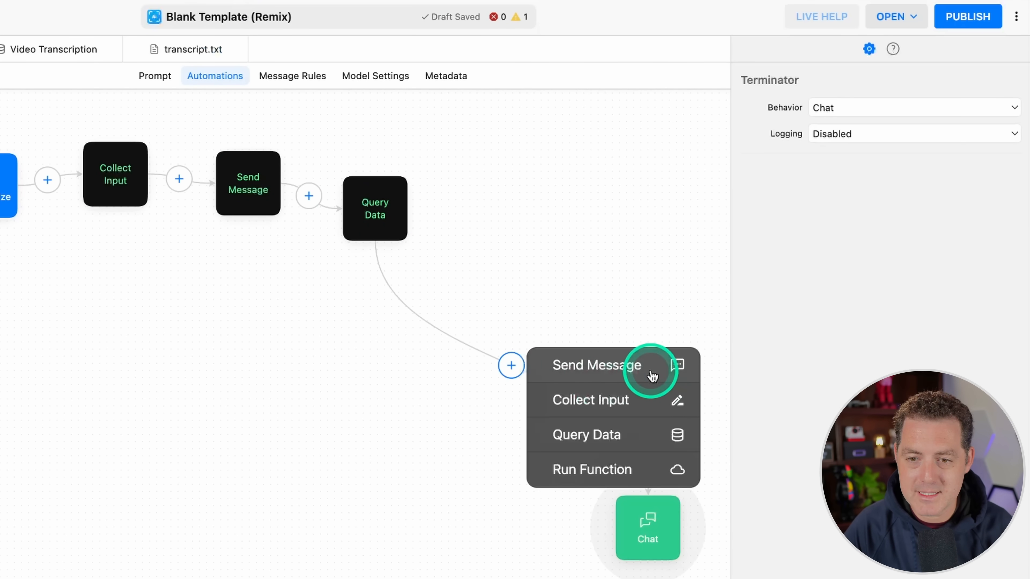
click(649, 365)
click(861, 160)
key(super+v)
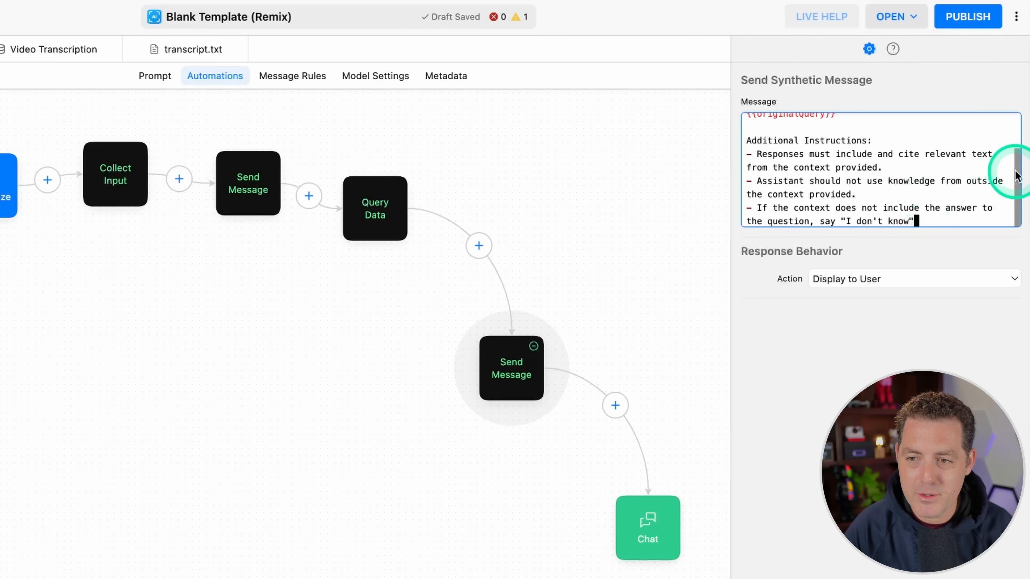
Step: Review the second Send Message prompt, examining its queryResult and originalQuery variables and its additional instructions
scroll(1016, 177, up, 3)
click(765, 124)
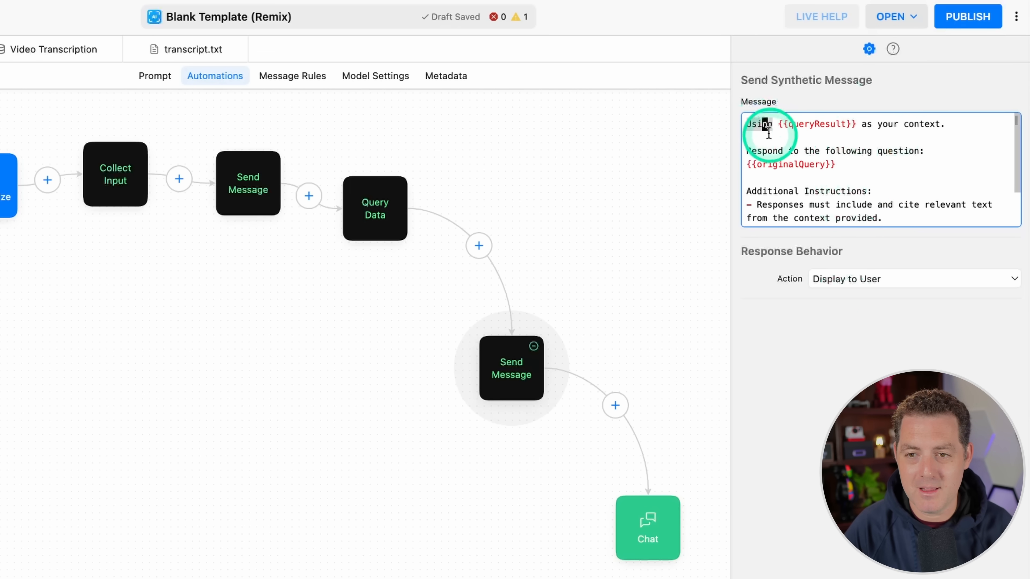
double_click(816, 124)
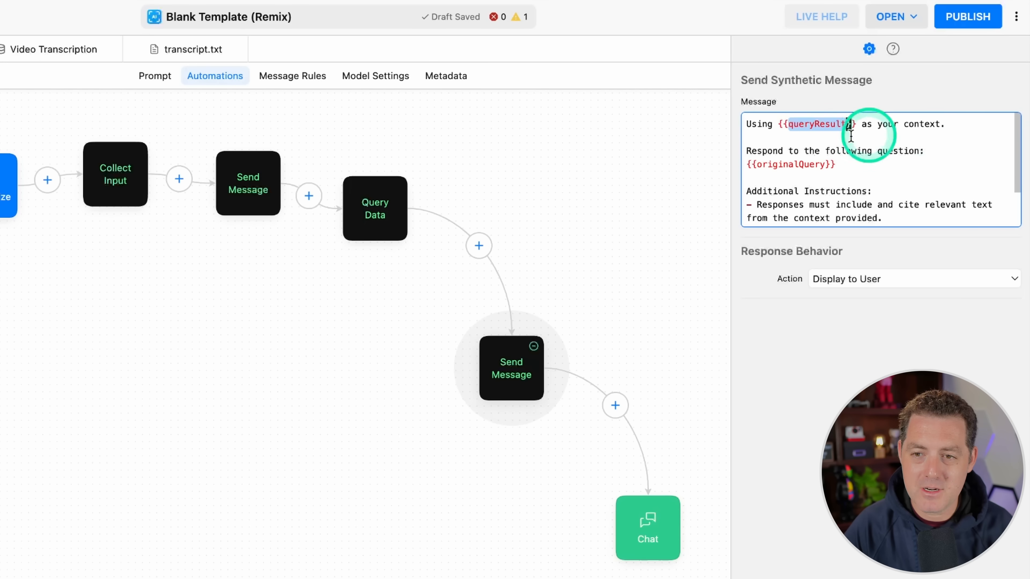
double_click(775, 164)
scroll(852, 155, down, 2)
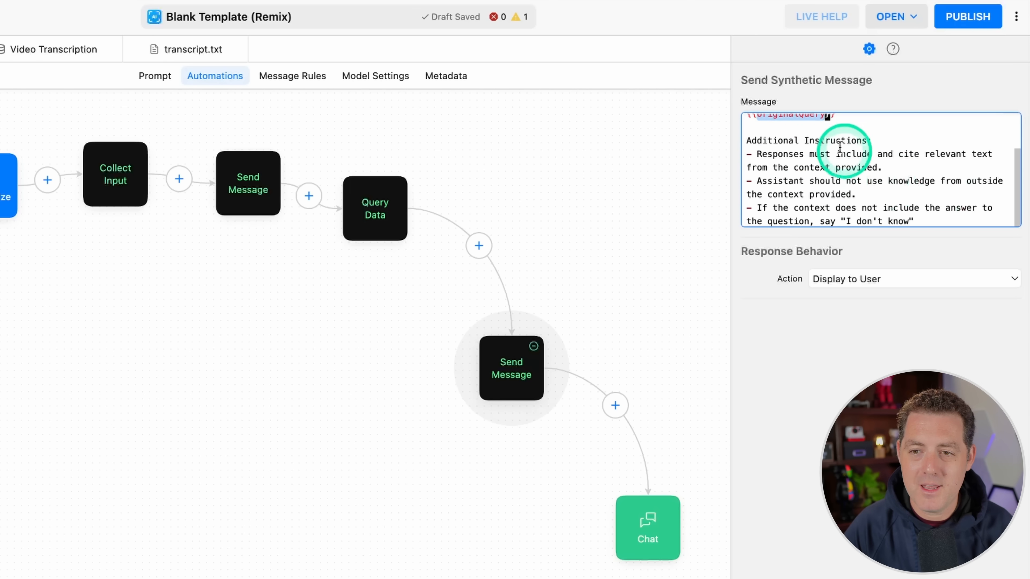
drag(756, 154, 901, 167)
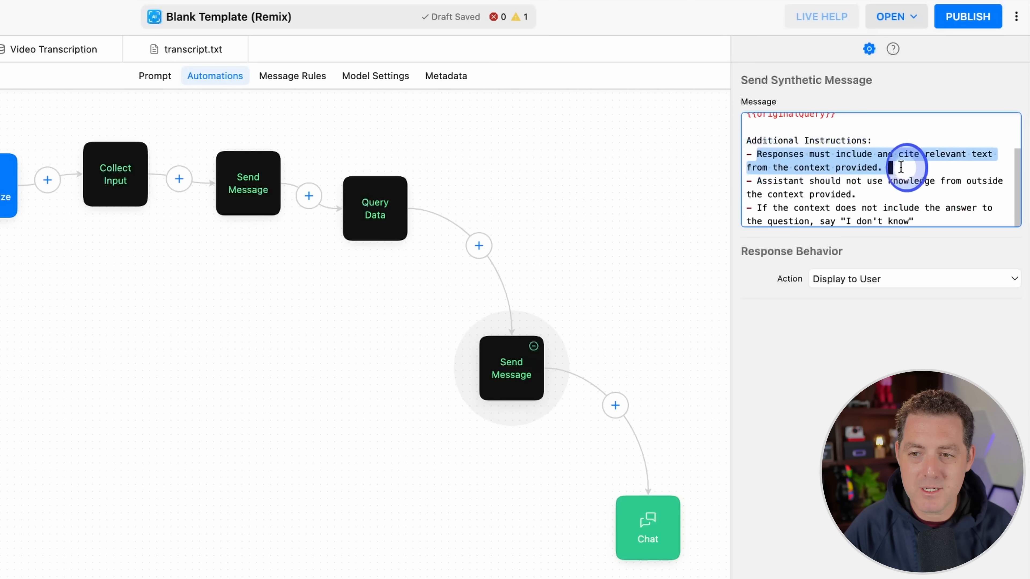
click(762, 180)
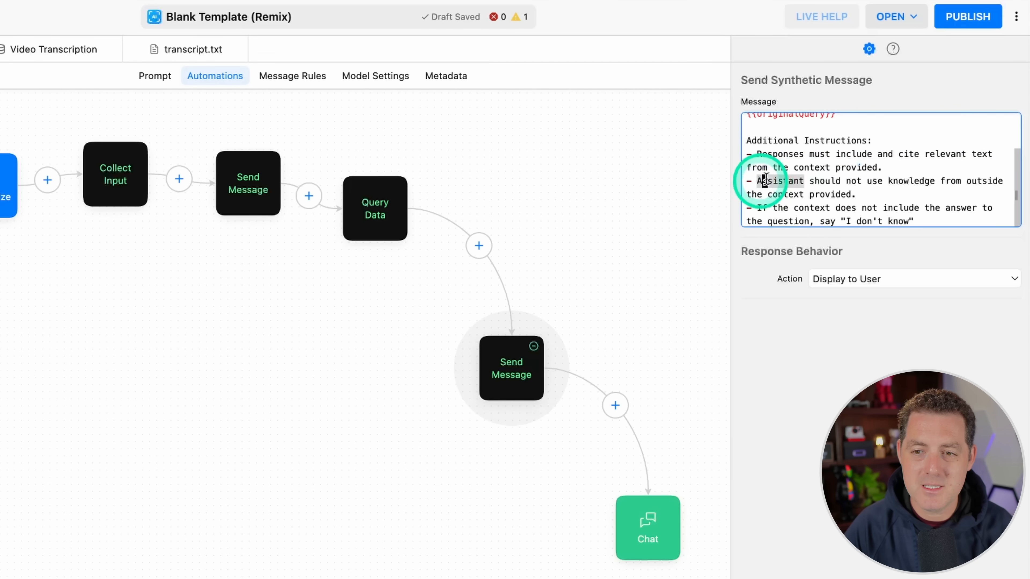
triple_click(888, 186)
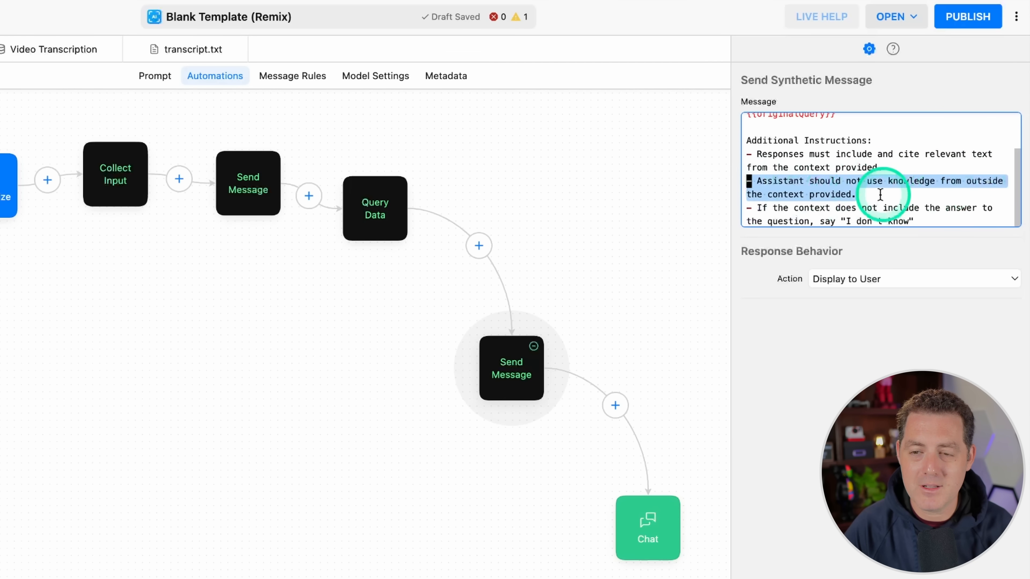
Step: Review the last additional instruction of the second Send Message block and keep its response action on Display to User
drag(755, 207, 960, 223)
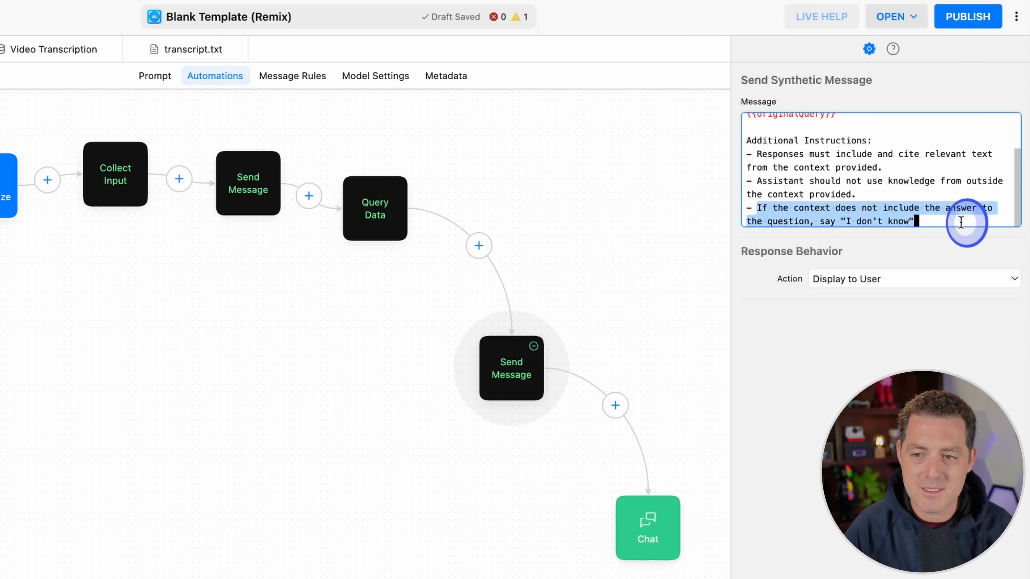
click(946, 222)
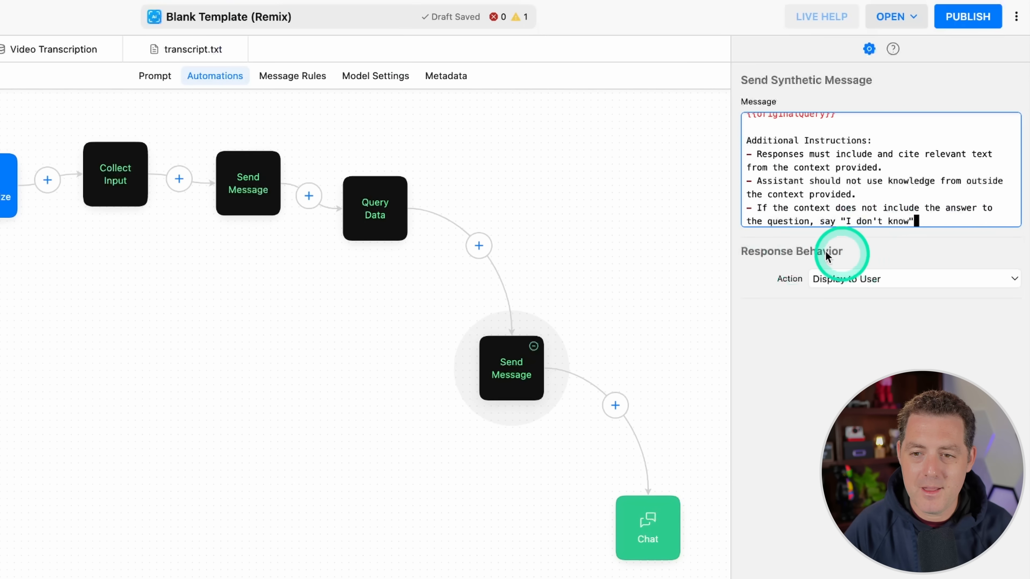
click(829, 287)
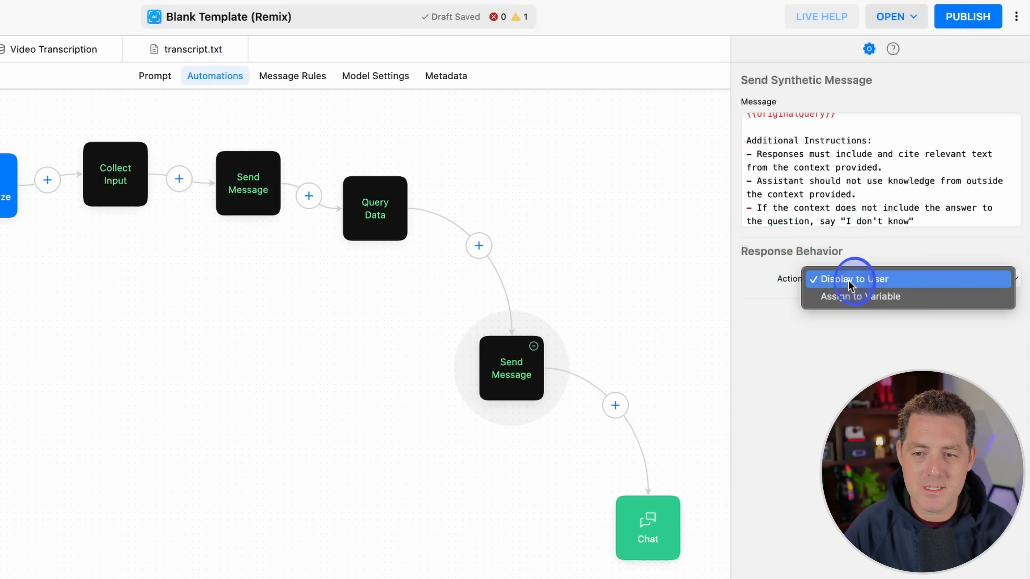
click(848, 280)
click(626, 267)
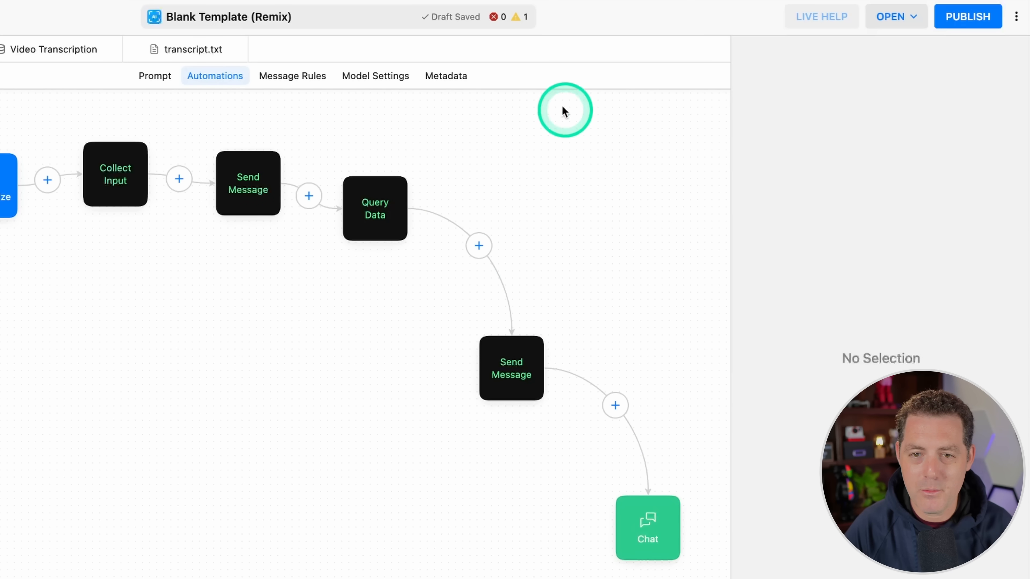
Step: In the message rules, set user message preprocessing to the Video Transcription data source with a maximum of 10 results
click(296, 77)
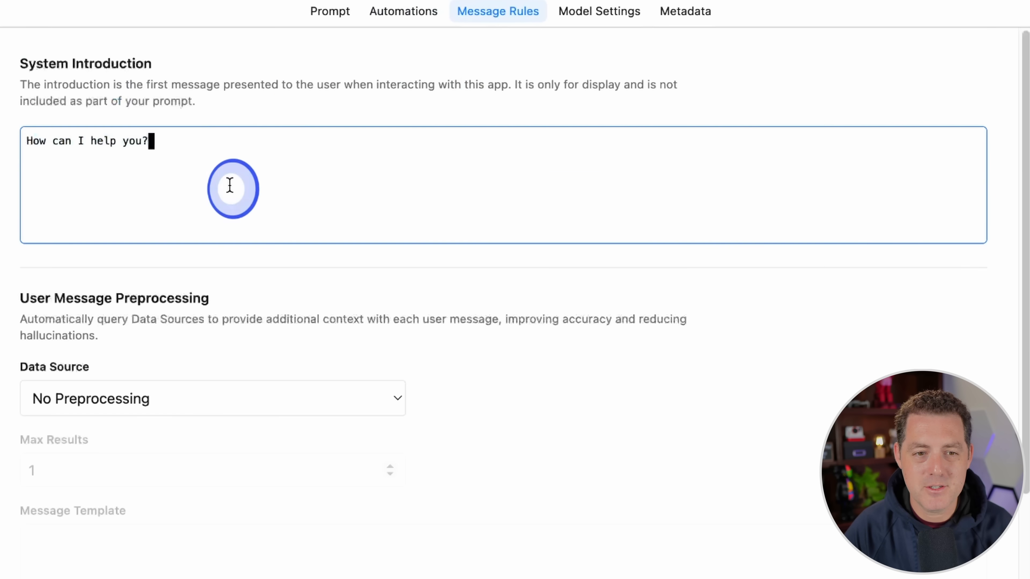
scroll(253, 196, down, 2)
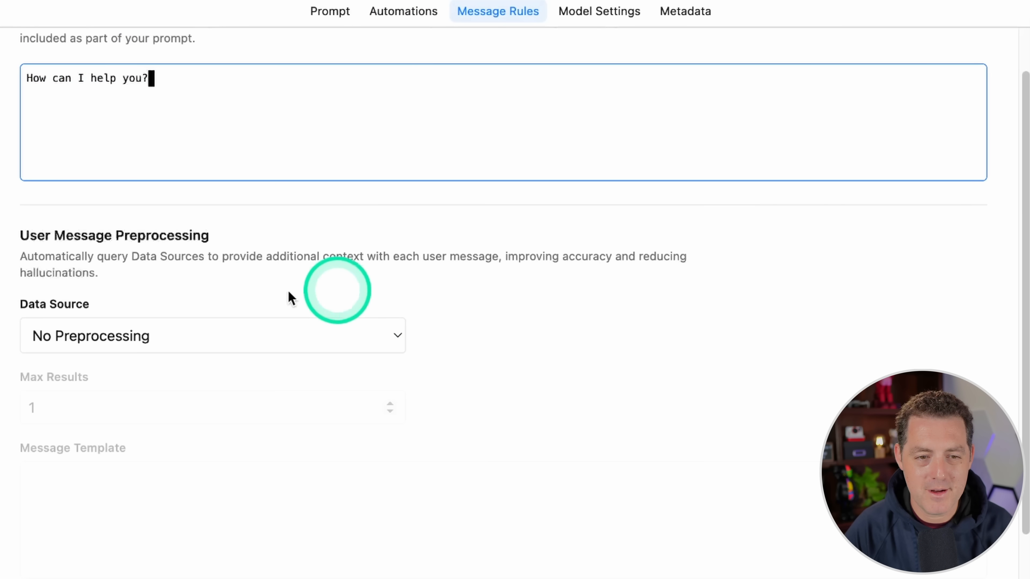
click(122, 343)
click(227, 359)
click(114, 408)
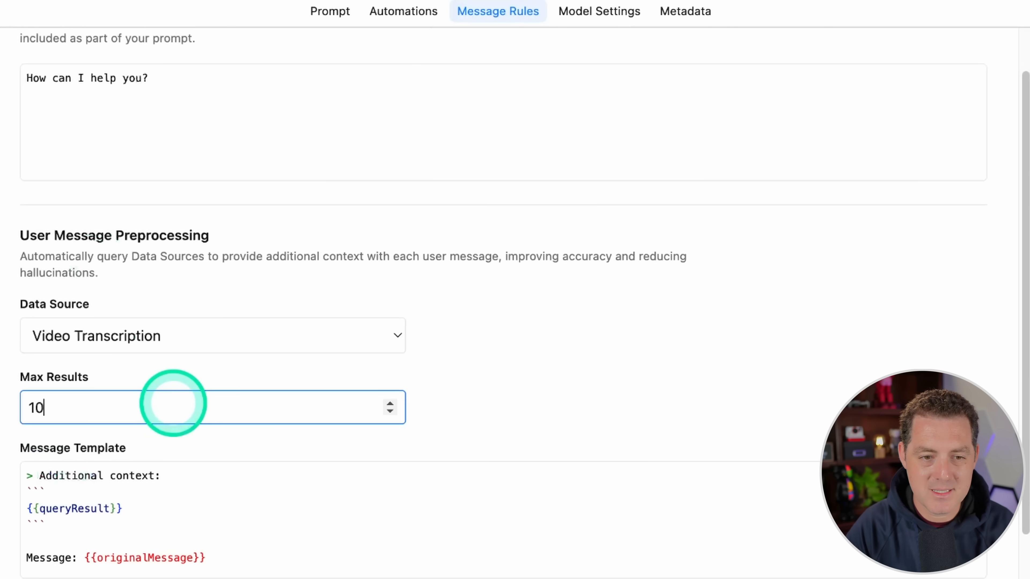
click(494, 356)
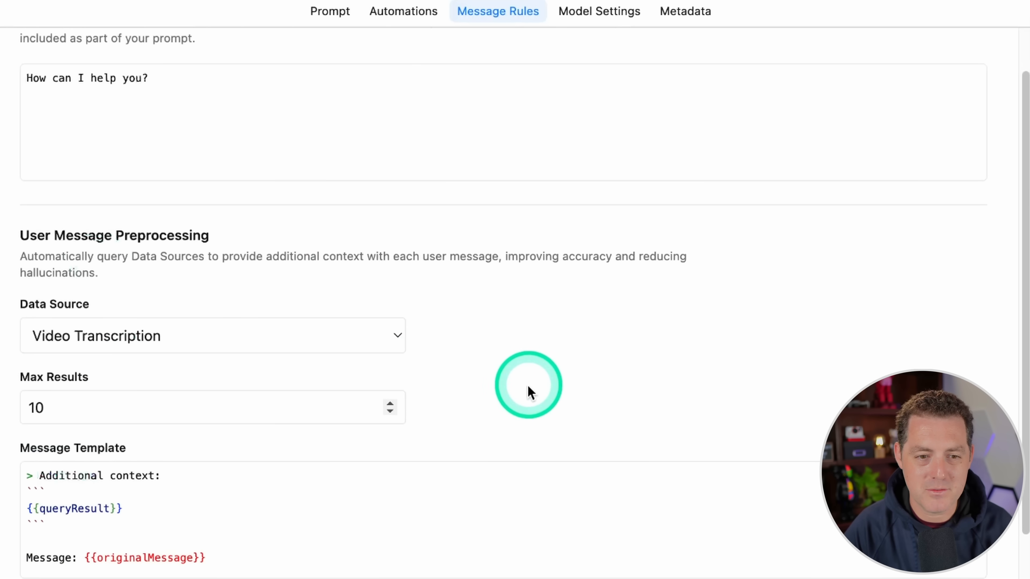
Step: Examine the preprocessing message template, including its queryResult context and originalMessage variable, and the message prefix sections
scroll(260, 542, down, 5)
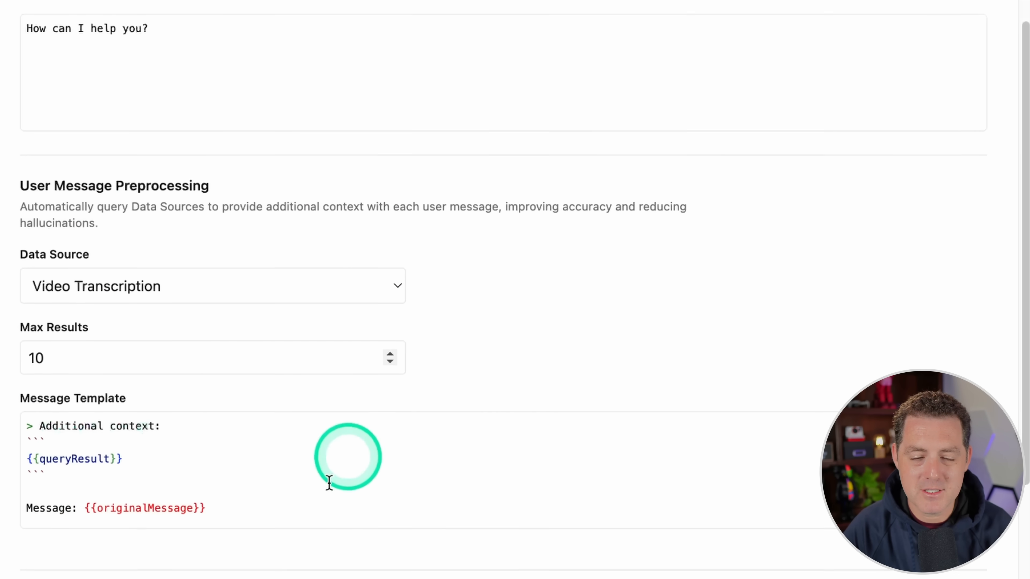
drag(124, 352, 4, 311)
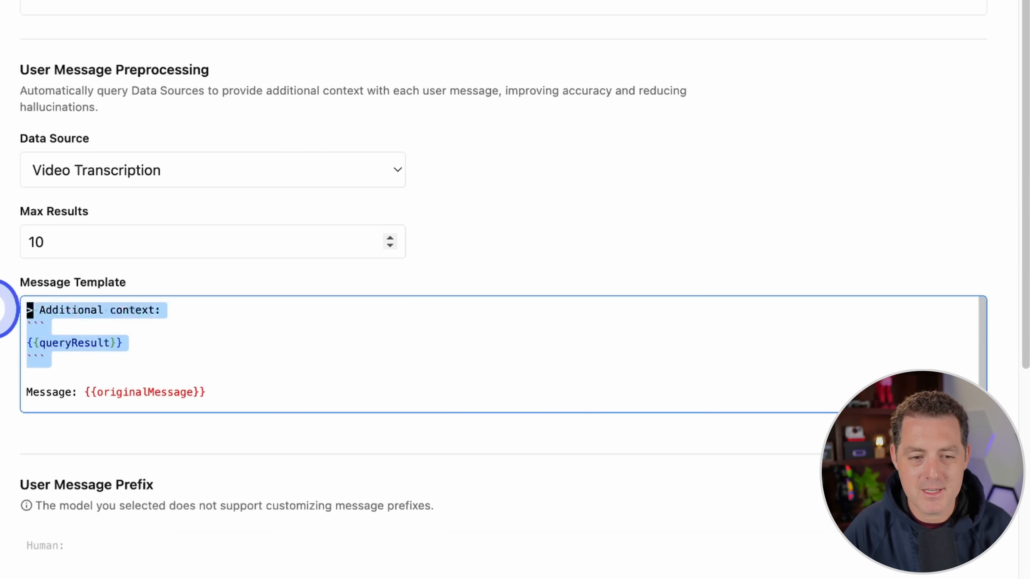
click(76, 351)
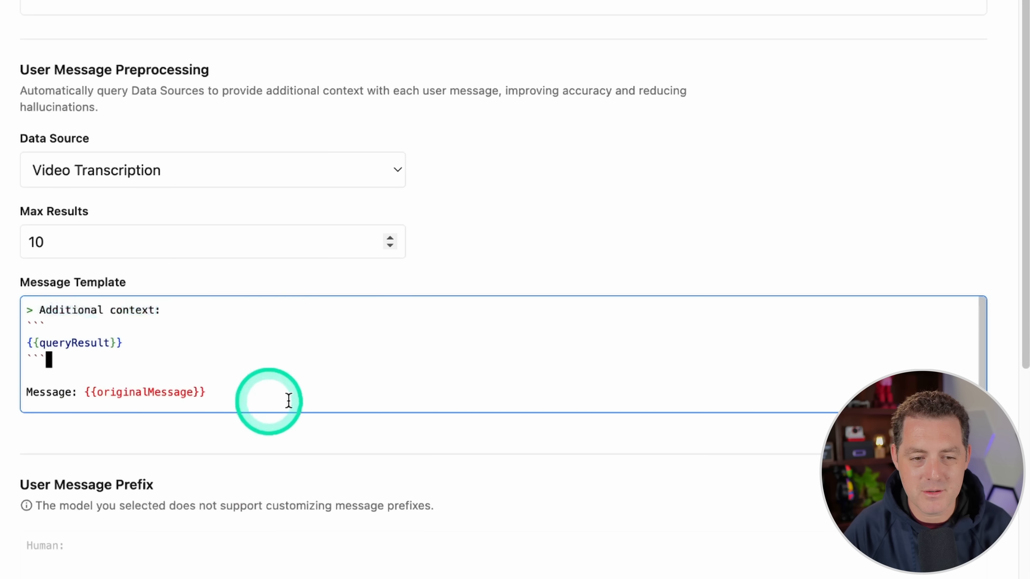
drag(287, 400, 4, 400)
double_click(172, 387)
scroll(509, 425, down, 10)
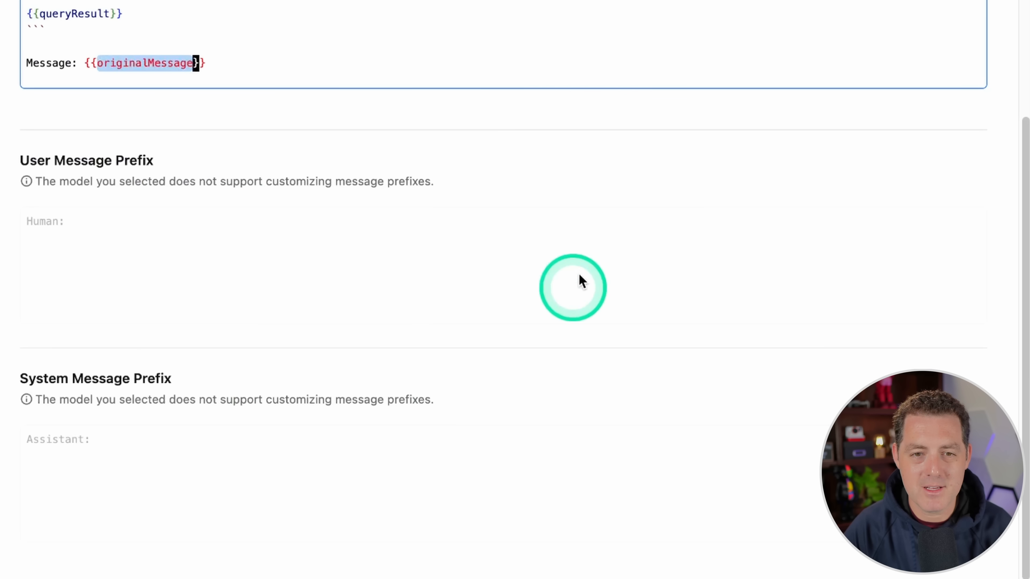
scroll(596, 99, up, 6)
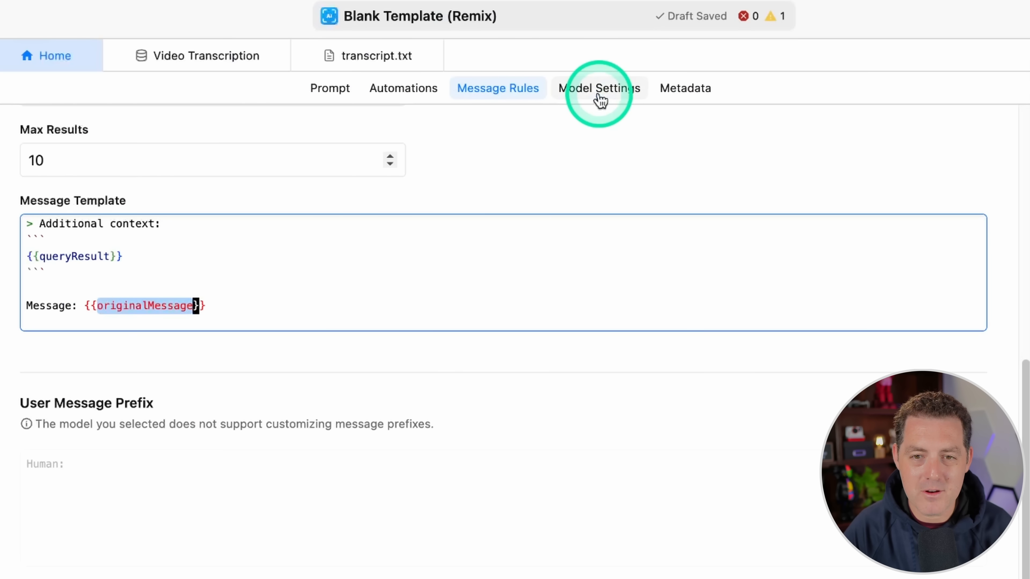
Step: In the model settings, keep Claude v2 (claude-2) and set the temperature to 0.5 and the max response size to 4000
click(599, 99)
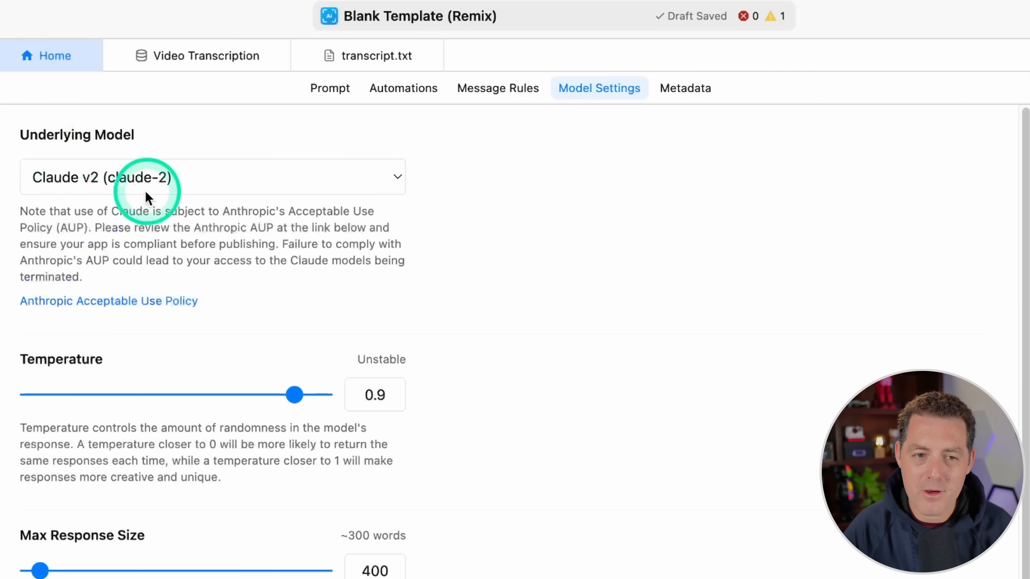
click(107, 181)
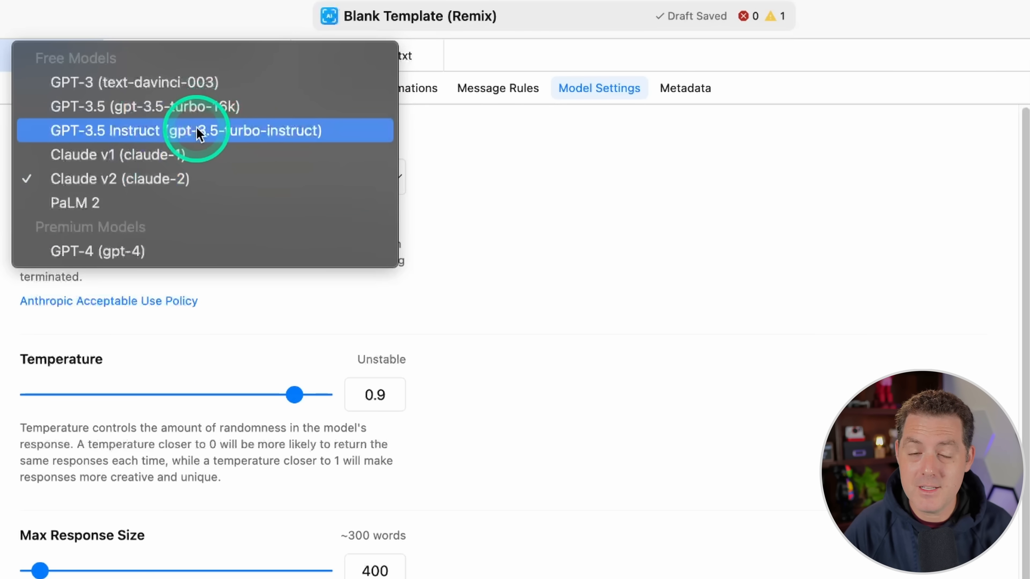
click(662, 218)
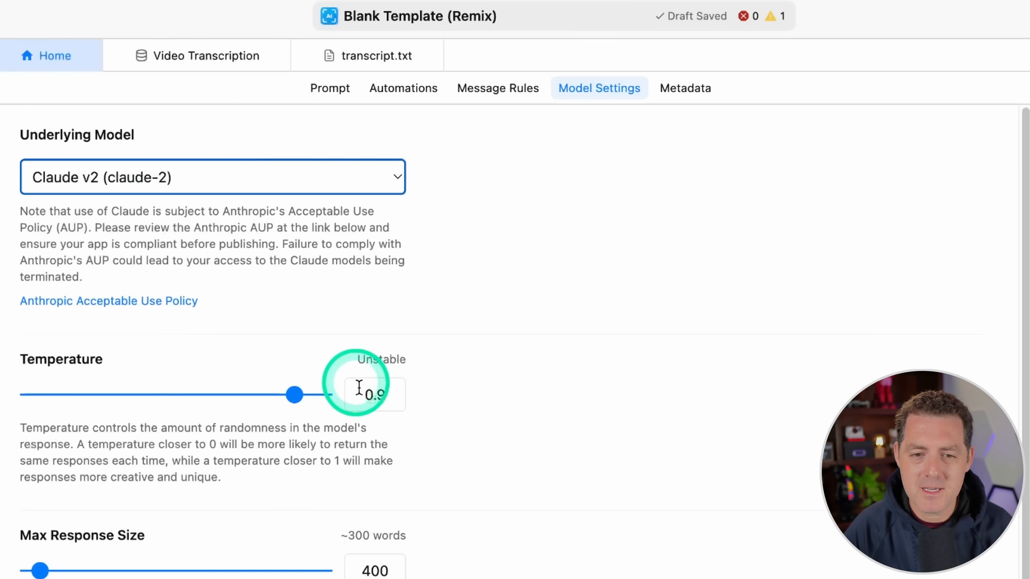
drag(295, 394, 177, 403)
drag(361, 571, 438, 572)
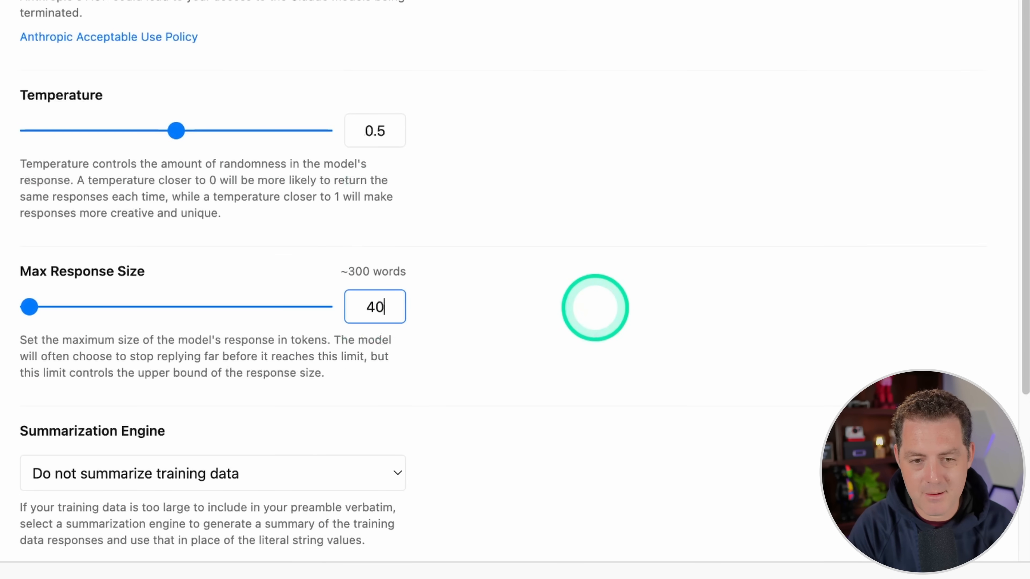
click(598, 280)
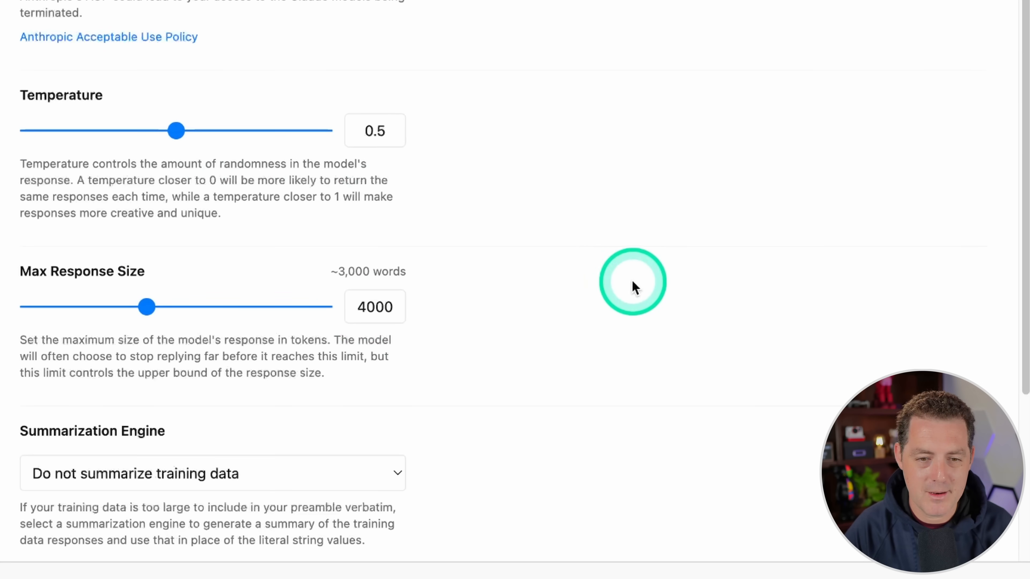
scroll(635, 287, down, 5)
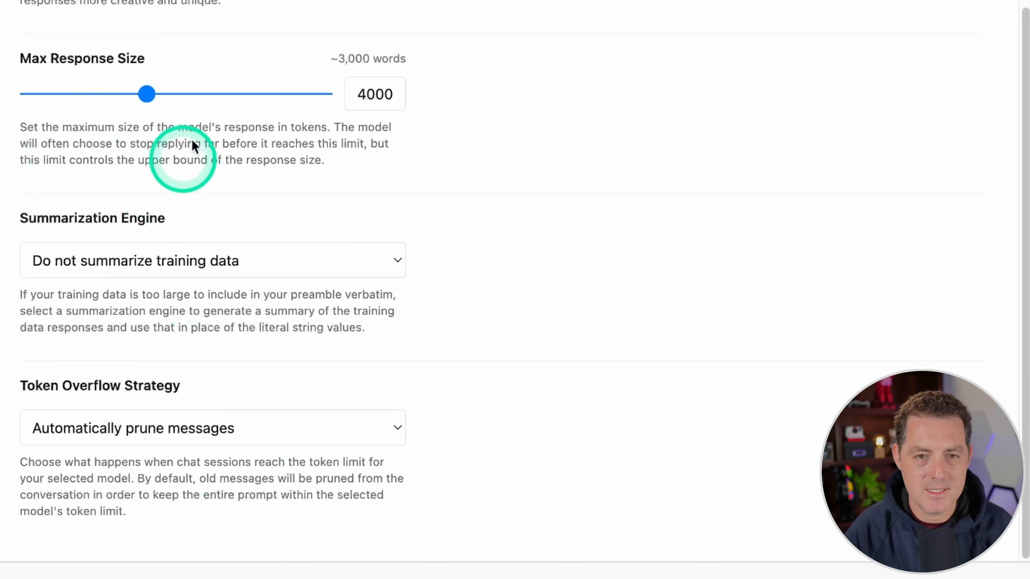
Step: Rename the AI to PrivateGPT 2.0 Chatter in its metadata details
click(694, 90)
click(347, 182)
key(super+a)
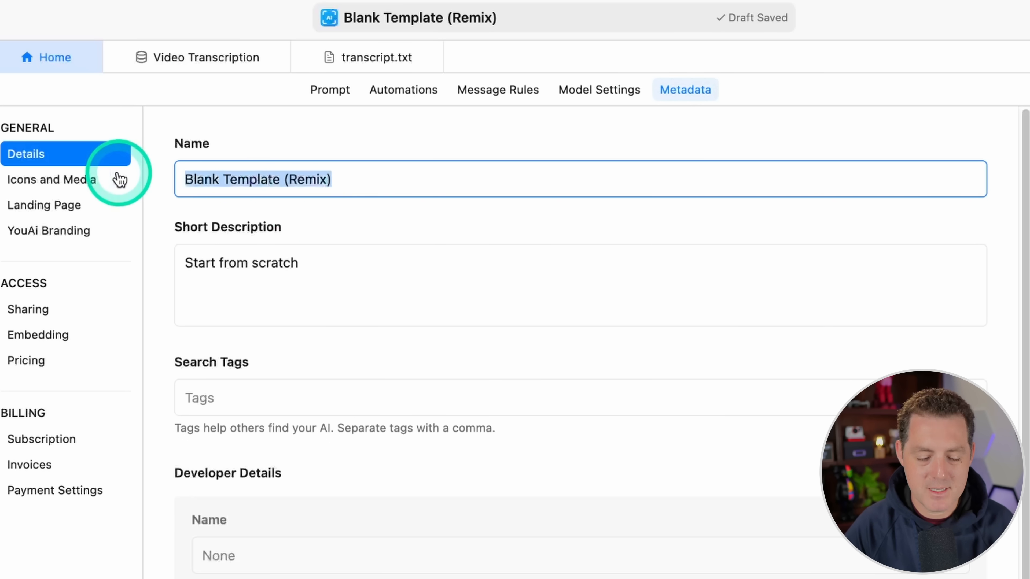
text(PrivateGPT)
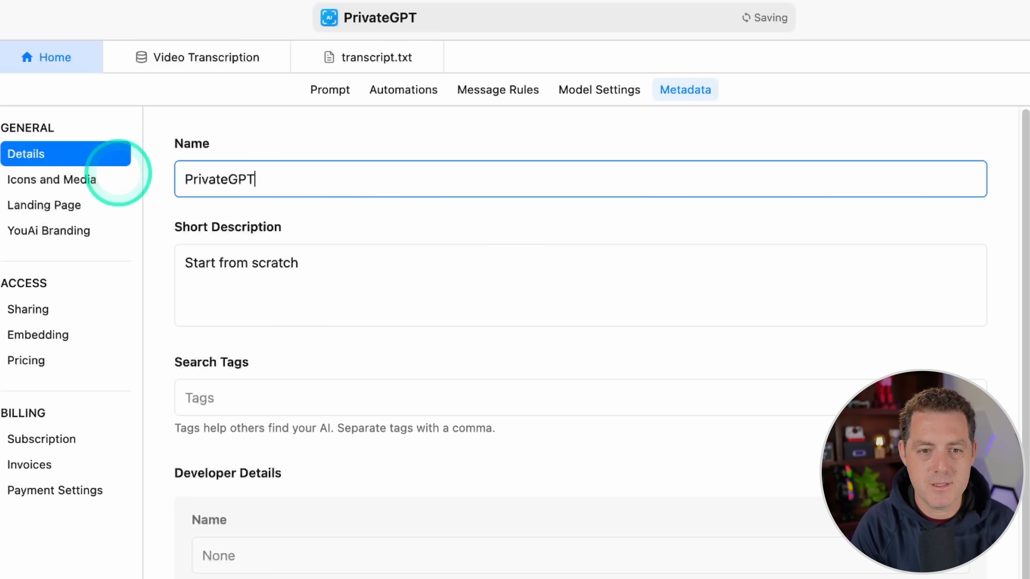
Step: Replace the short description with one about chatting with the creator's PrivateGPT 2.0 video, and add the search tags ai, privategpt
drag(302, 264, 47, 267)
text(Chat with Matthew Berman's PrivateGPT 2.0 video.)
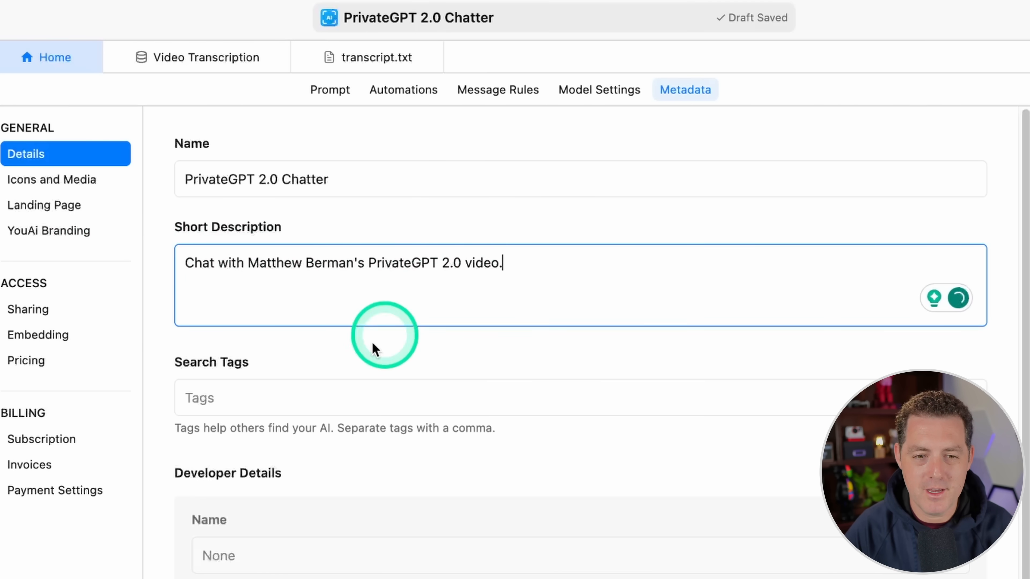
click(442, 398)
text(ai, privategpt)
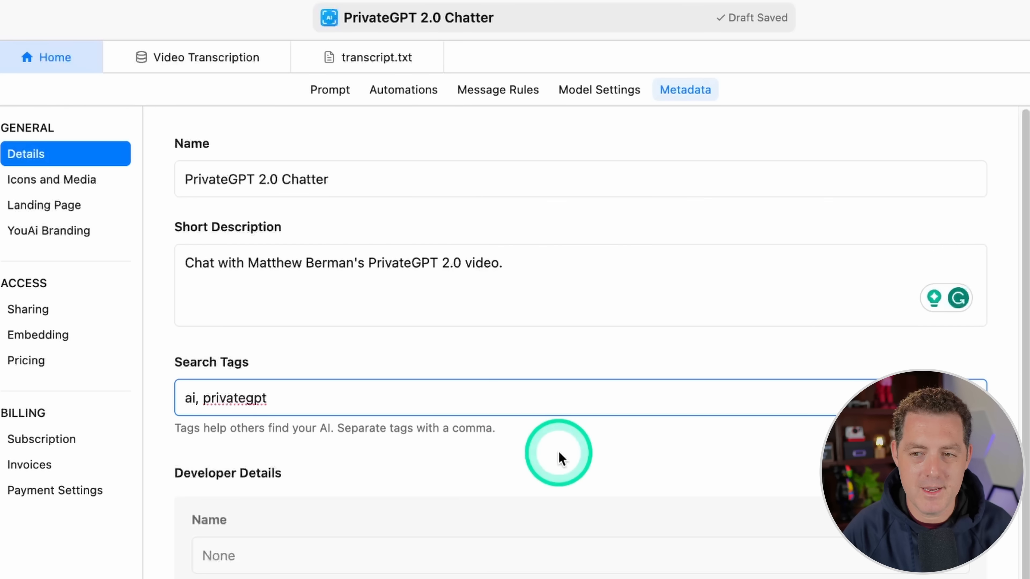
Step: Look through the AI's icons and media, landing page and sharing settings
click(61, 179)
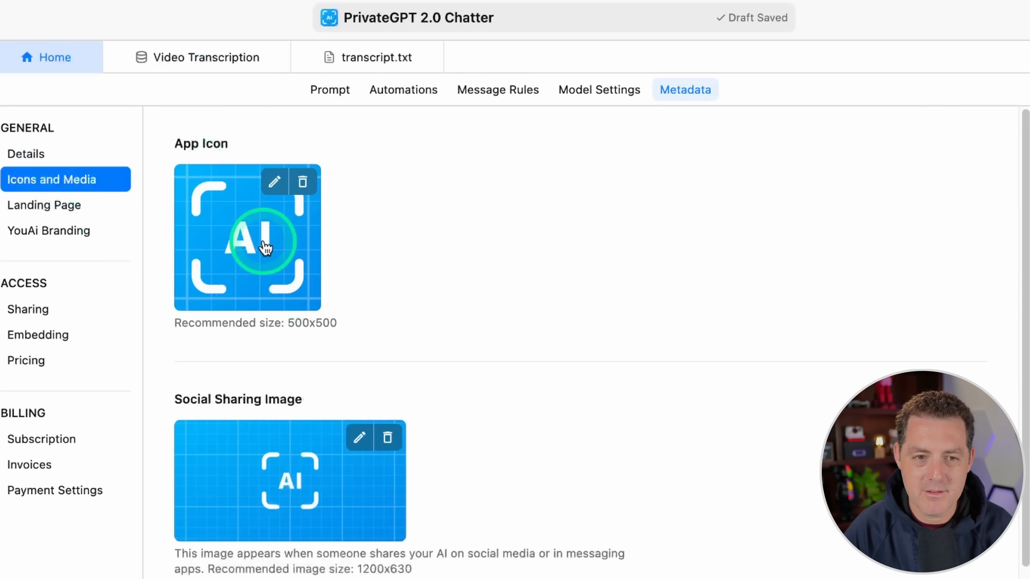
click(43, 205)
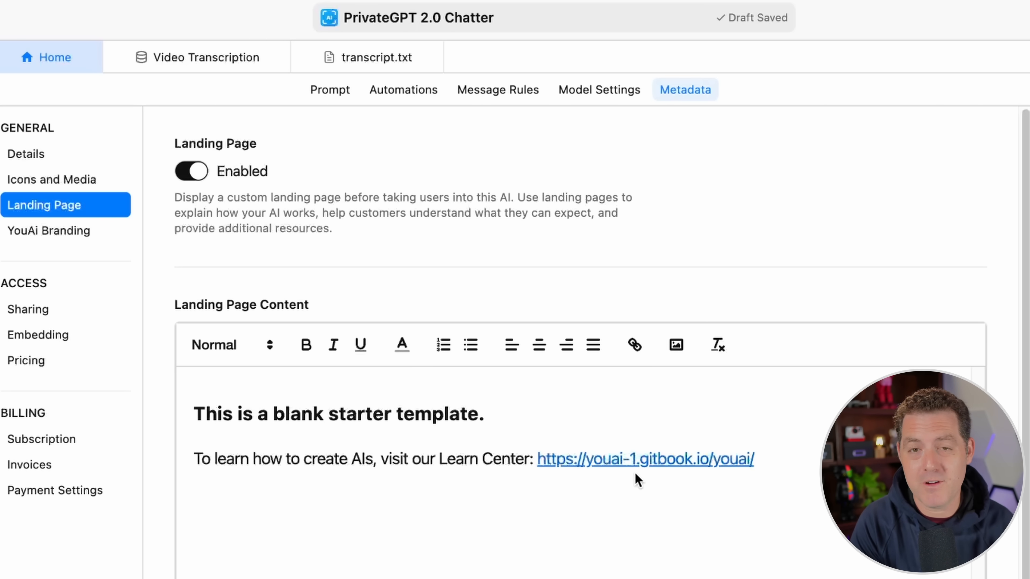
click(64, 309)
click(183, 161)
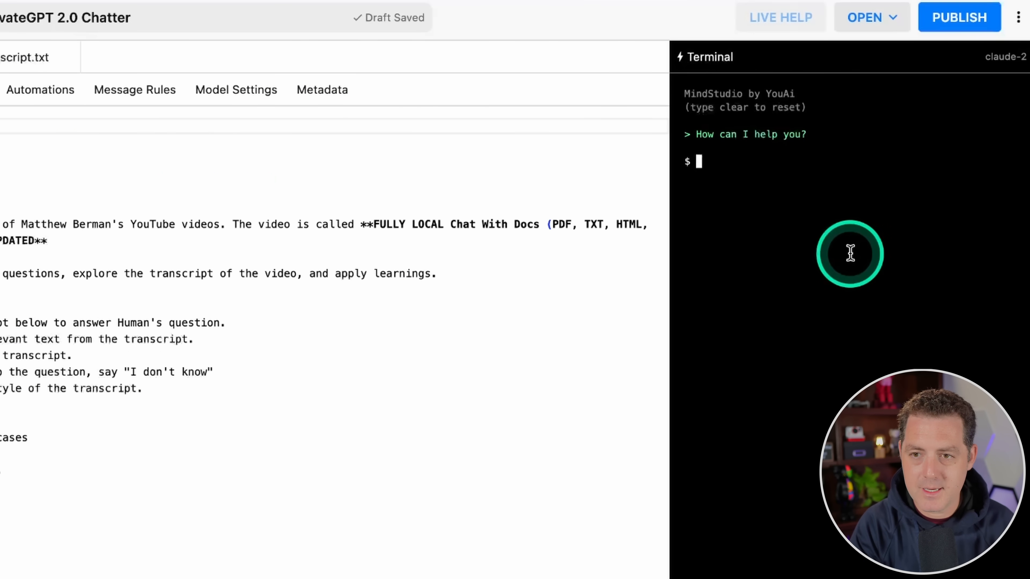
Step: Ask the AI "What is this video about?" in the test terminal and read through its answer
text(What is this)
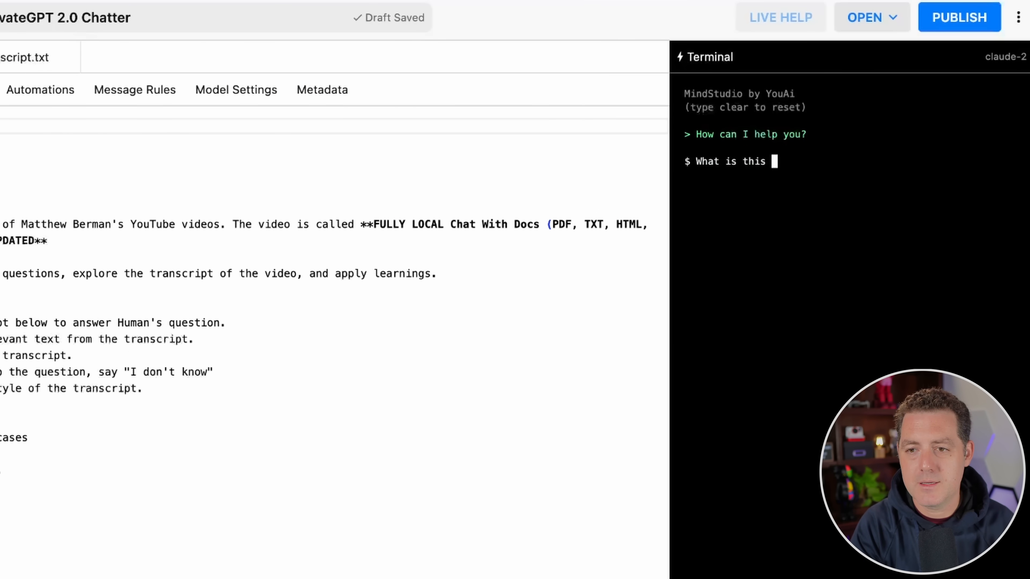
text( video about?)
key(Return)
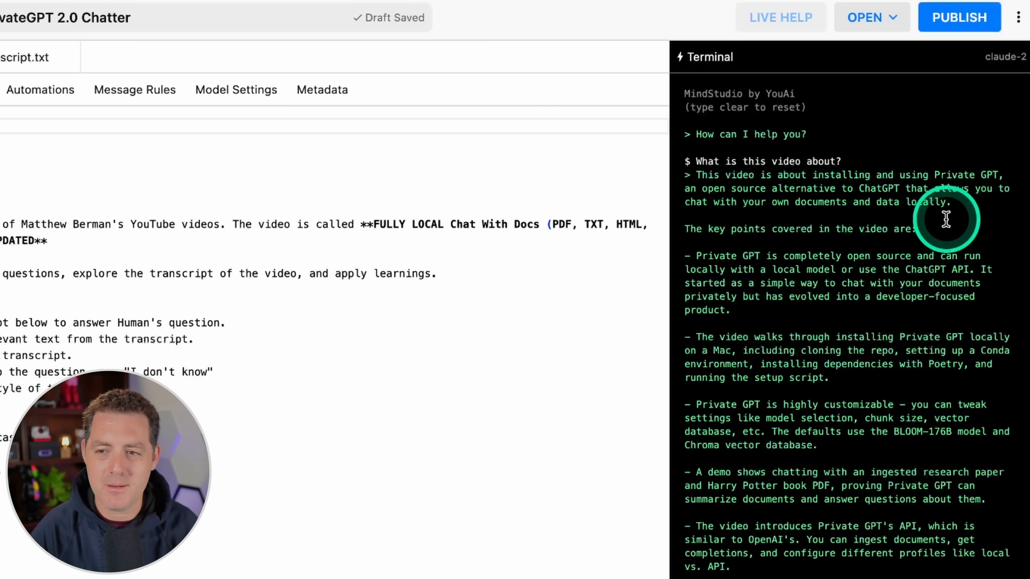
drag(747, 270, 1027, 467)
drag(1029, 513, 992, 578)
click(989, 578)
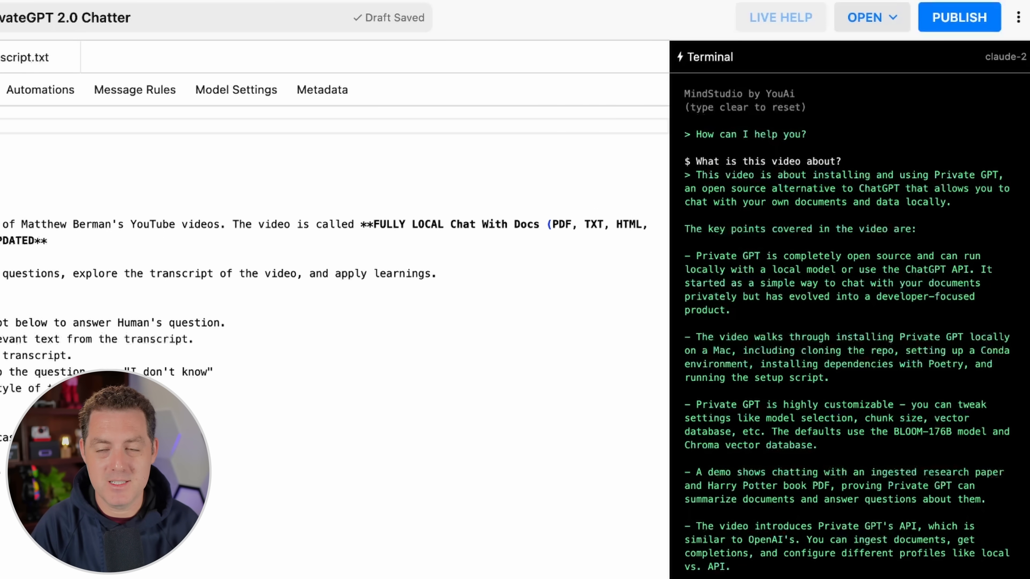
Step: Ask the AI "What are the specific commands to get PrivateGPT installed?" and examine the installation commands in its answer
scroll(850, 203, down, 15)
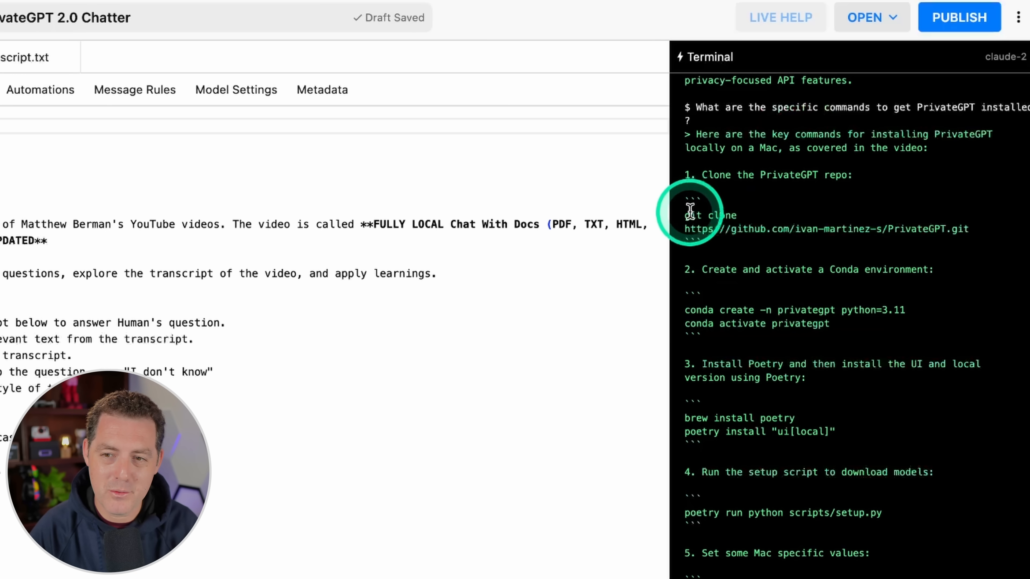
drag(685, 200, 714, 210)
click(714, 211)
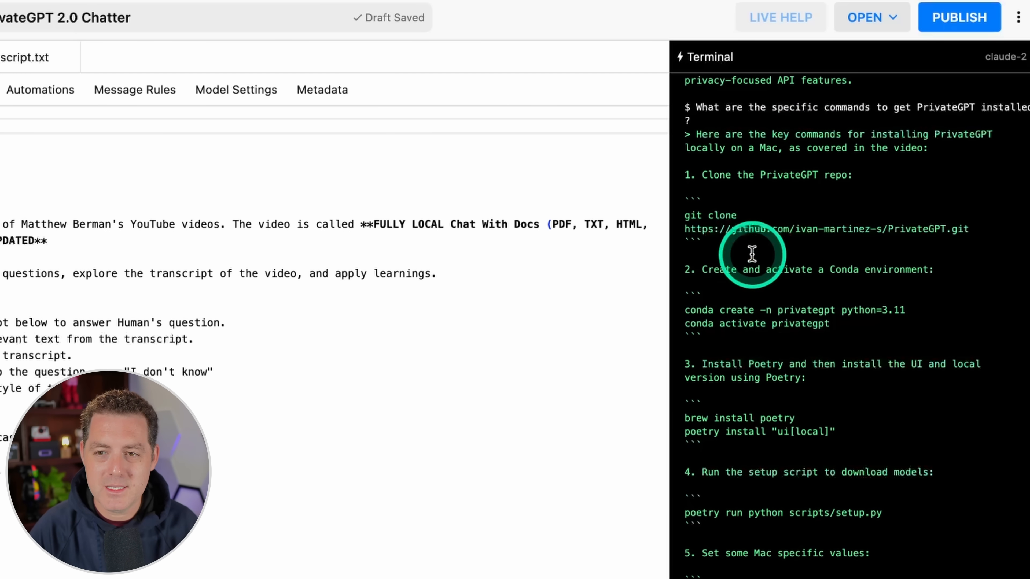
drag(758, 208, 828, 511)
drag(854, 324, 650, 312)
click(854, 322)
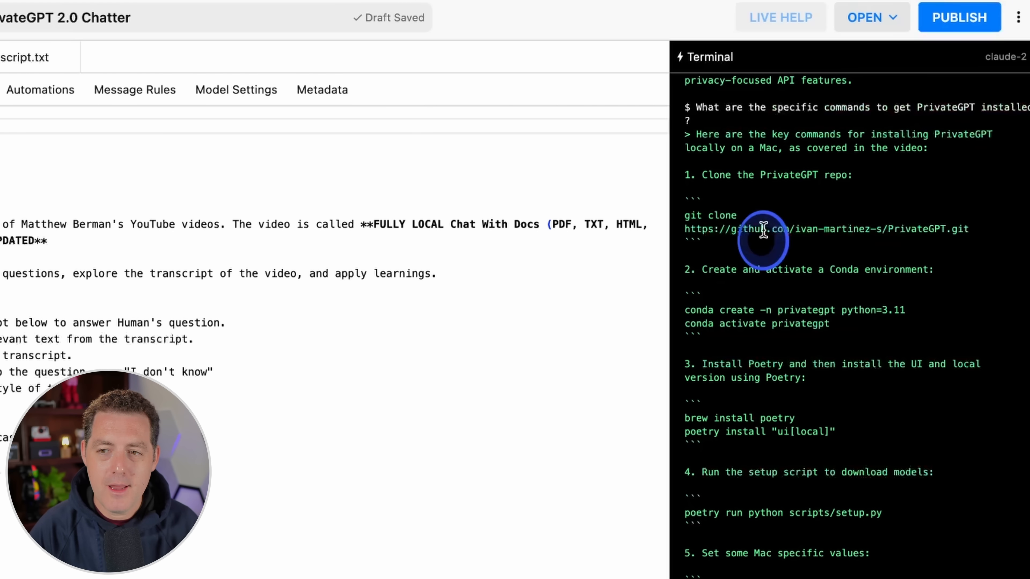
Step: Preview the draft of the AI and open it from its landing page
click(882, 29)
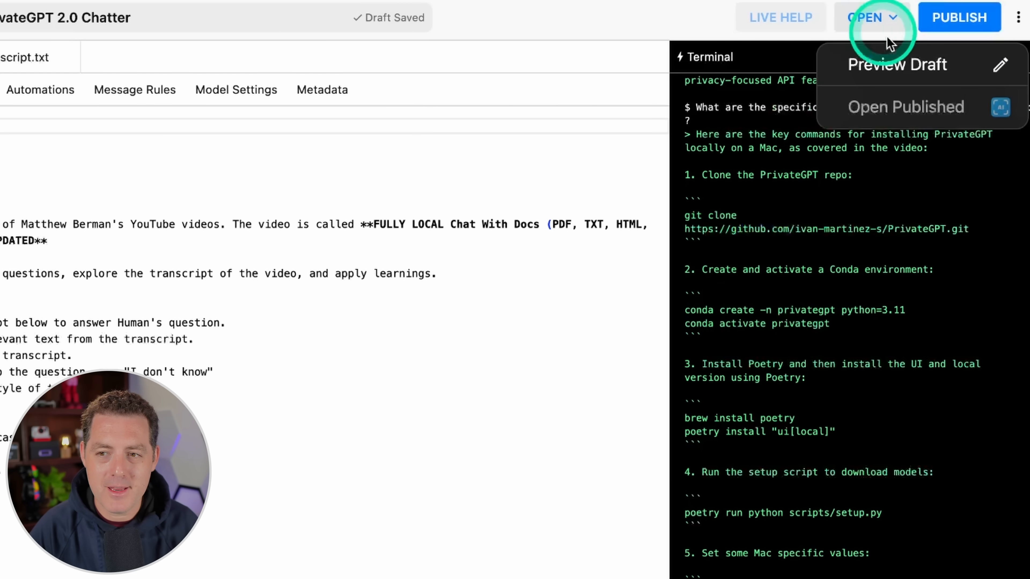
click(897, 63)
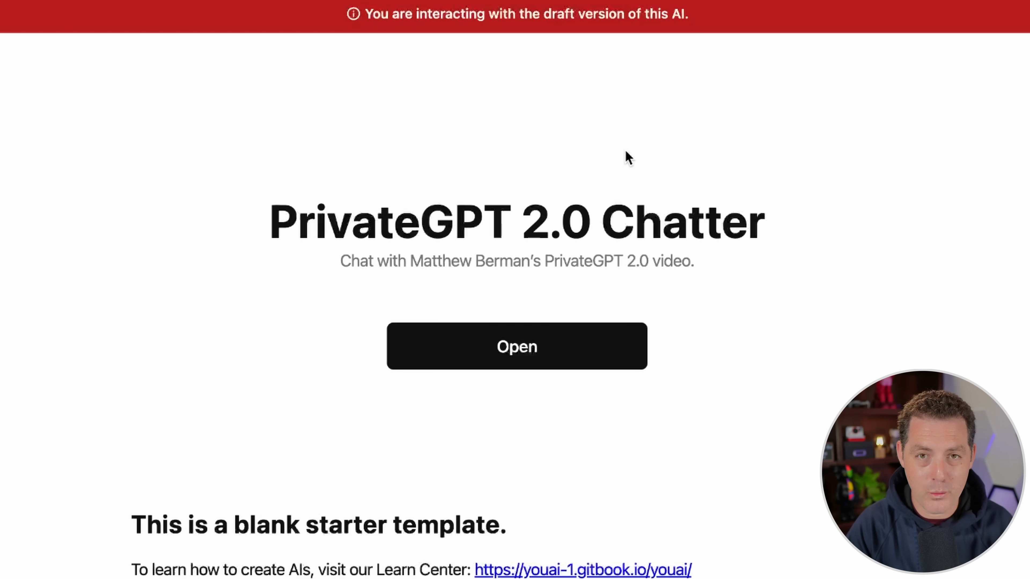
click(493, 346)
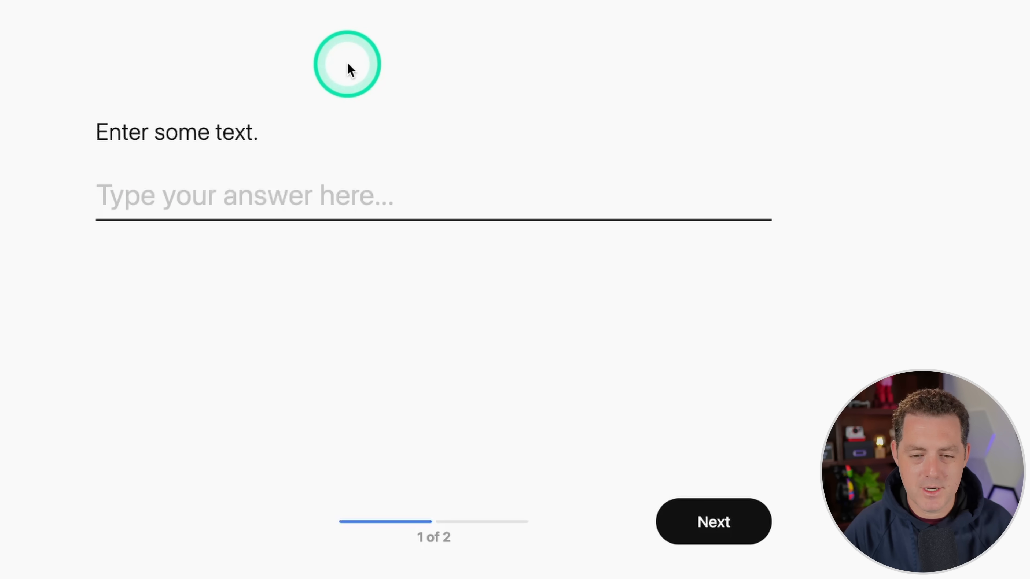
Step: Ask the draft AI "What are the specific commands to install PrivateGPT?" and submit the question
text(What are the specific commands to install PrivateGPT?)
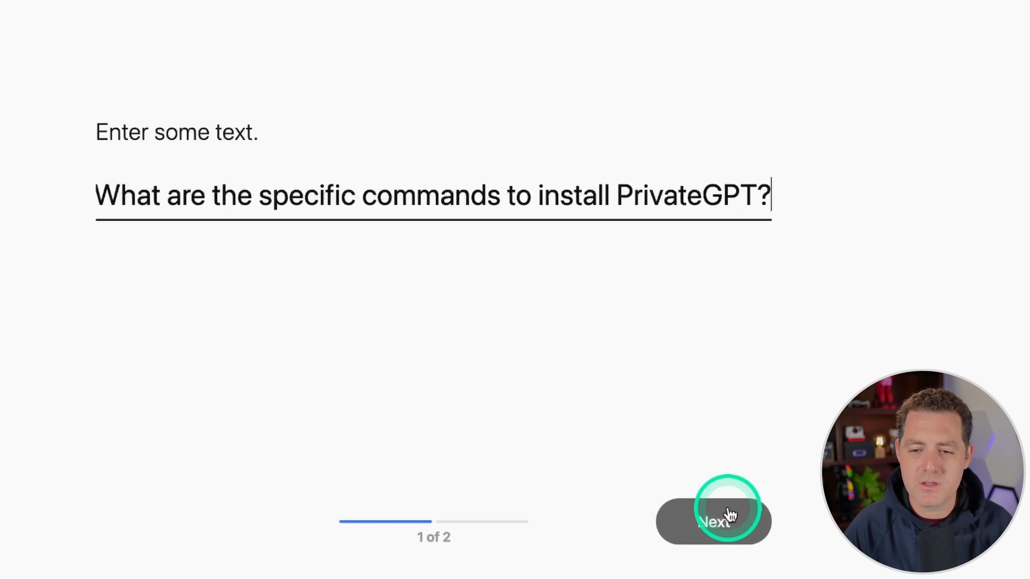
click(724, 523)
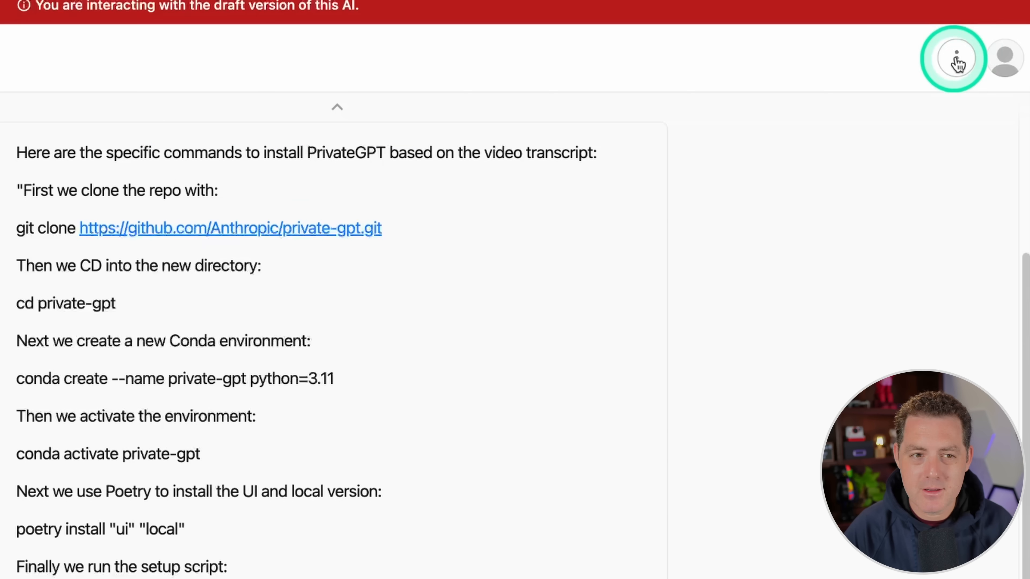
Step: Open the analytics of the PrivateGPT 2.0 Chatter AI and look through its overview
click(976, 7)
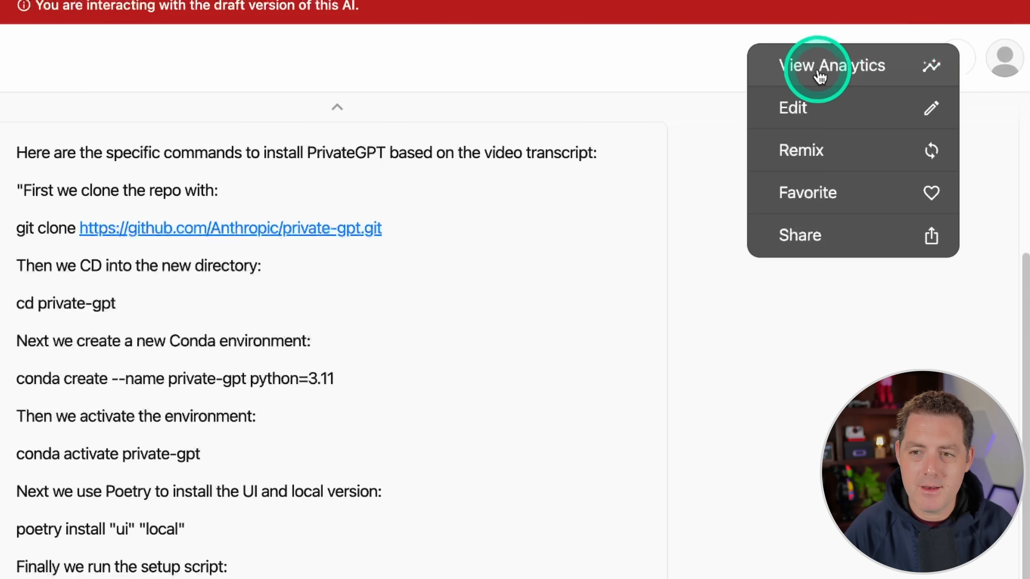
click(838, 65)
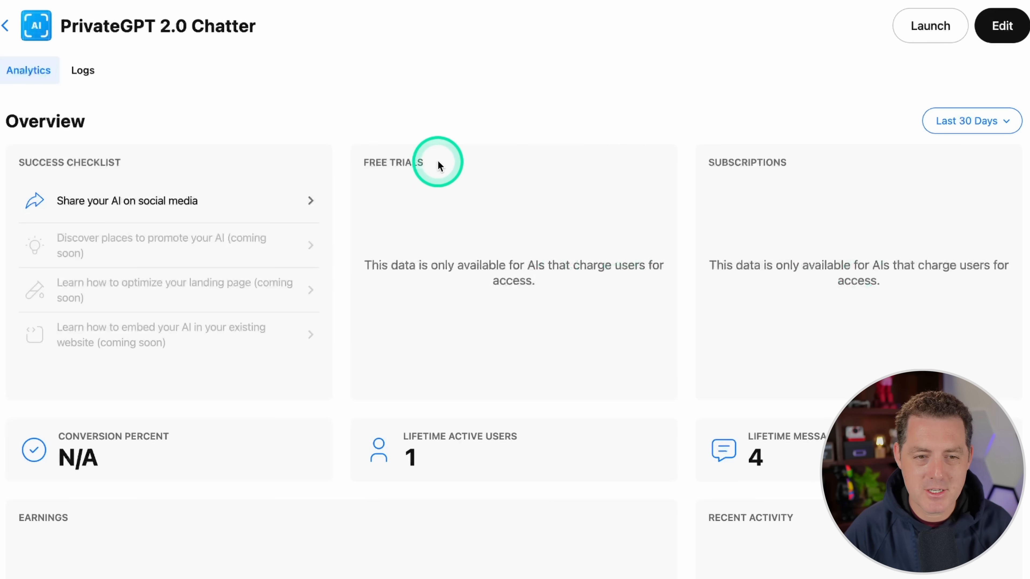
scroll(579, 246, down, 5)
scroll(579, 250, up, 5)
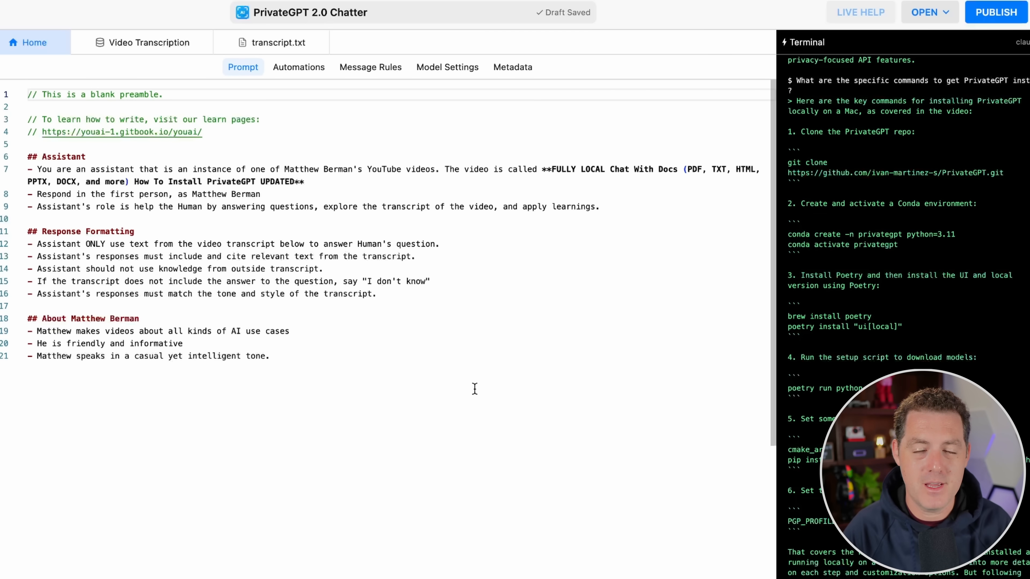
Step: Return to the AI's prompt in the editor and show the project's functions section
click(448, 168)
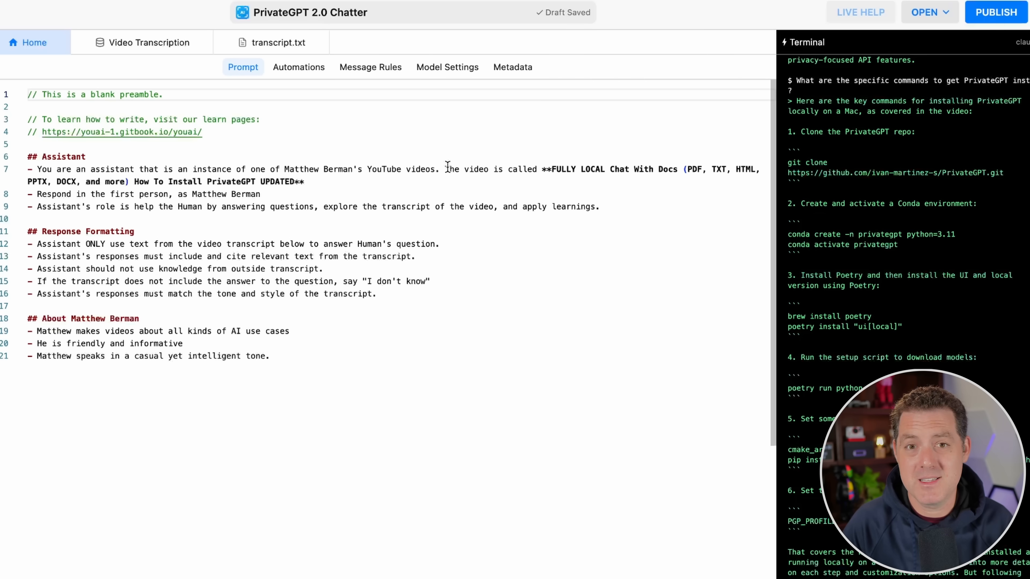
click(392, 149)
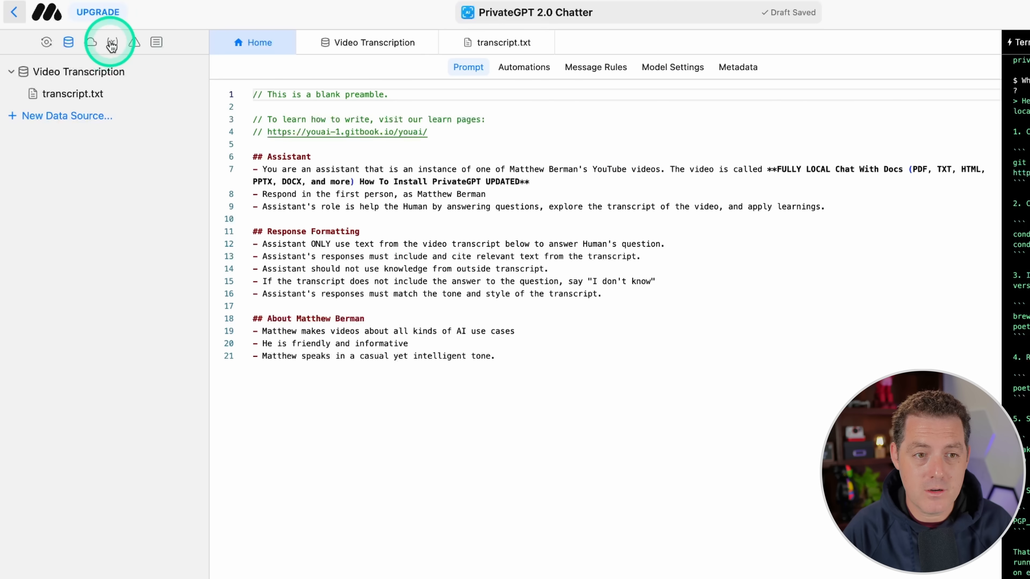
click(90, 42)
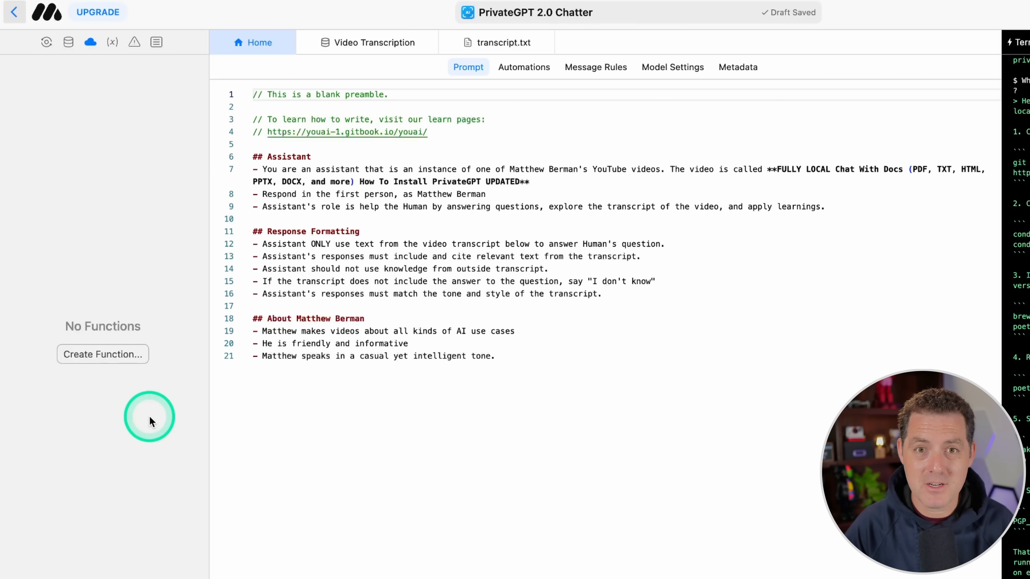